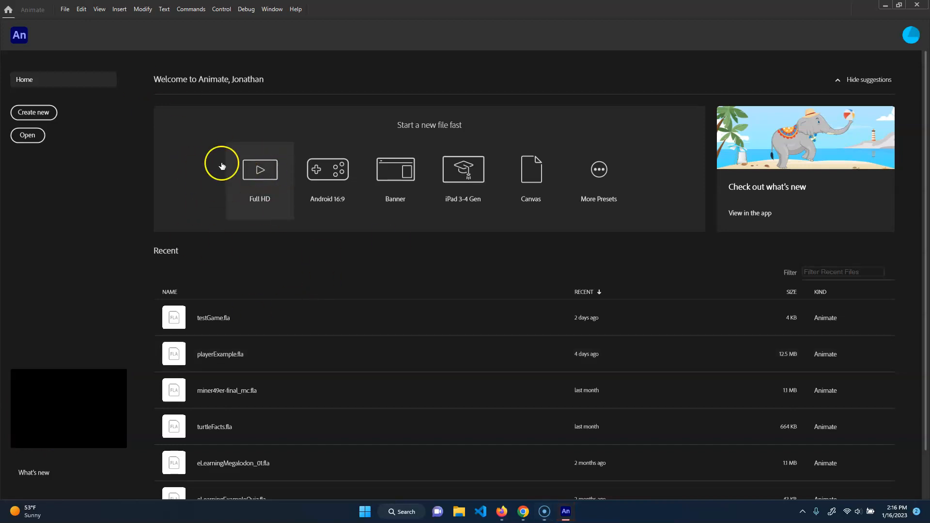
Create a new Full HD document, close the Actions window and show the timeline.
{"action": "left_click", "coordinate": [280, 192]}
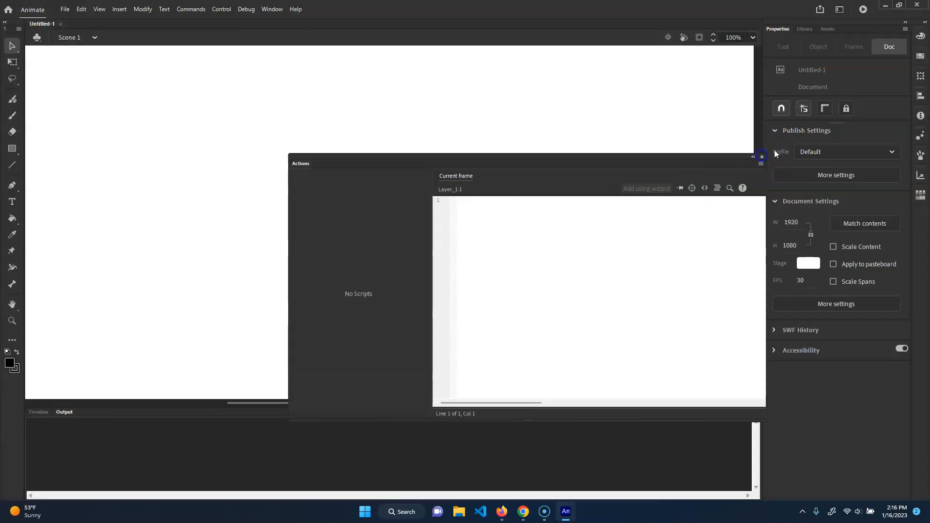
{"action": "left_click", "coordinate": [762, 157]}
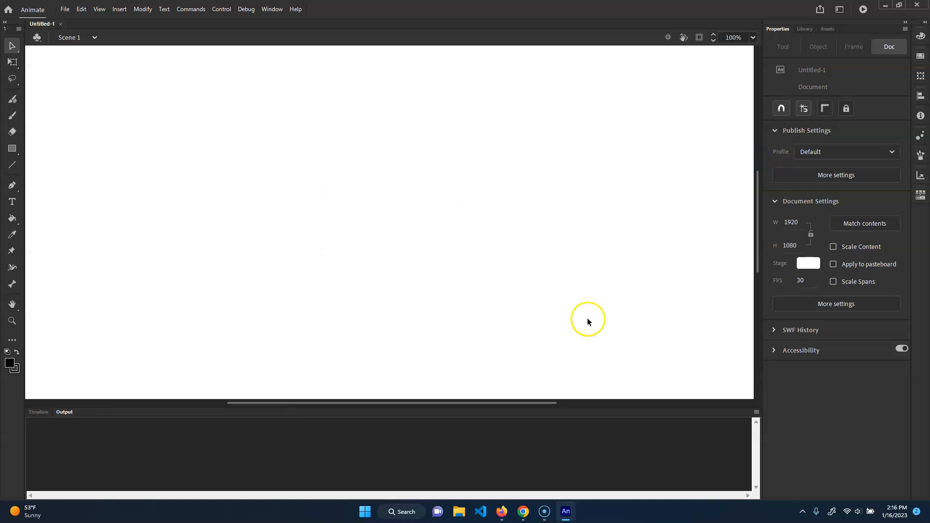
{"action": "key", "text": "ctrl+minus"}
{"action": "key", "text": "ctrl+minus"}
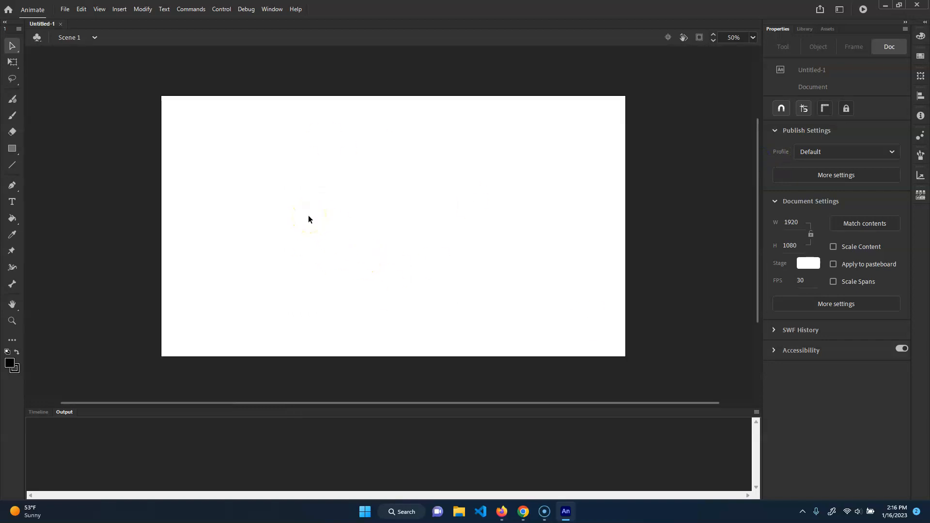
{"action": "left_click", "coordinate": [35, 413]}
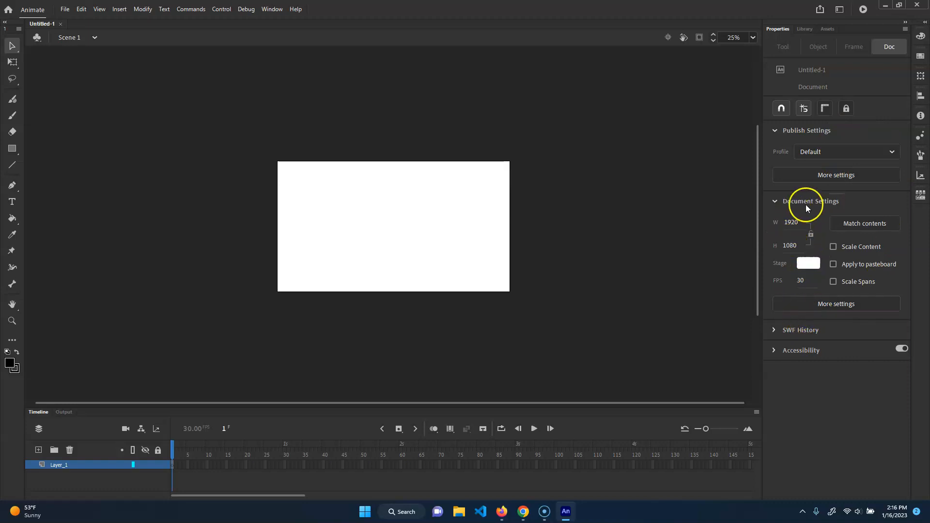
Set the document's frame rate to 12 FPS.
{"action": "left_click", "coordinate": [801, 282]}
{"action": "type", "text": "123"}
{"action": "key", "text": "Return"}
{"action": "key", "text": "ctrl+equal"}
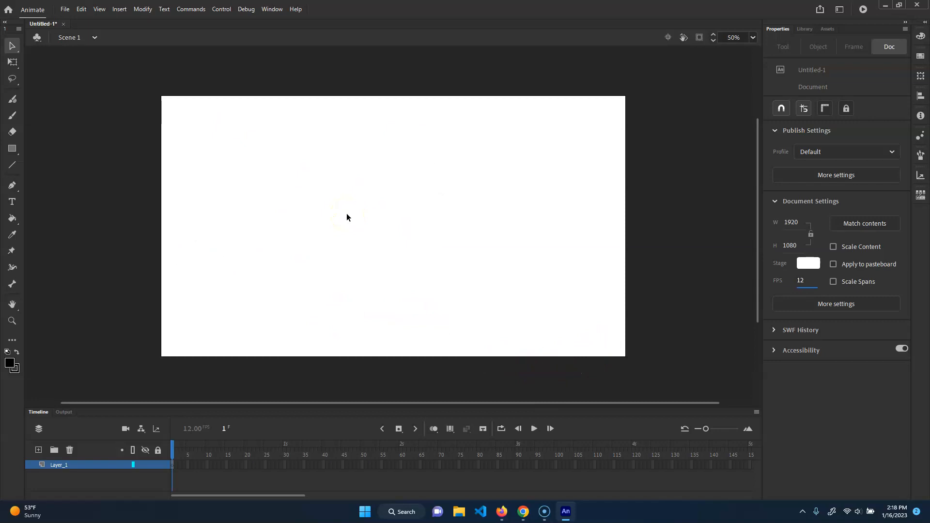
Choose the Classic Brush and set its fill to dark brown, hex 4B2A1A.
{"action": "left_click", "coordinate": [14, 117]}
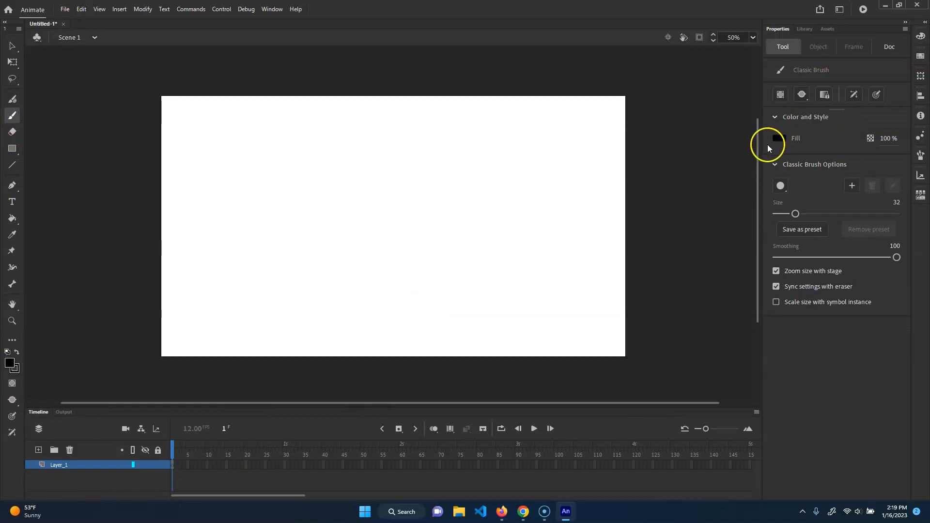
{"action": "left_click", "coordinate": [779, 138]}
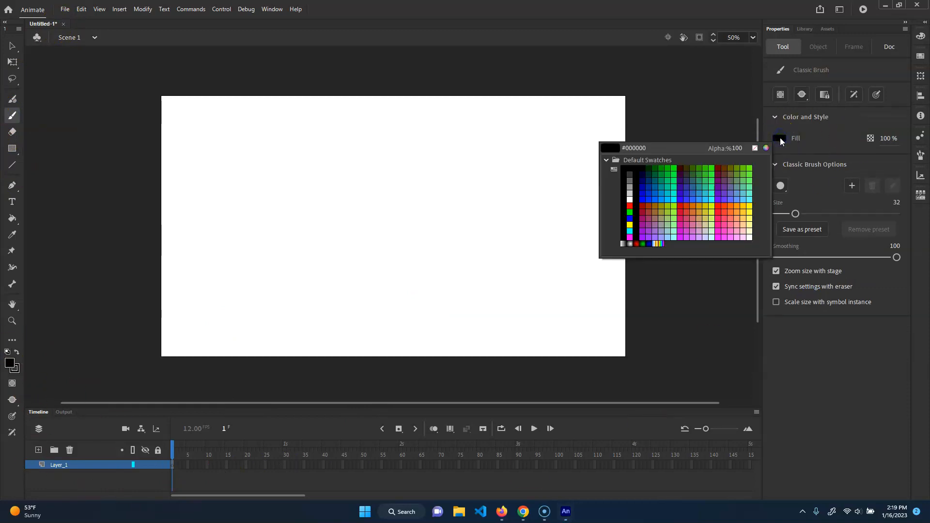
{"action": "left_click", "coordinate": [767, 147]}
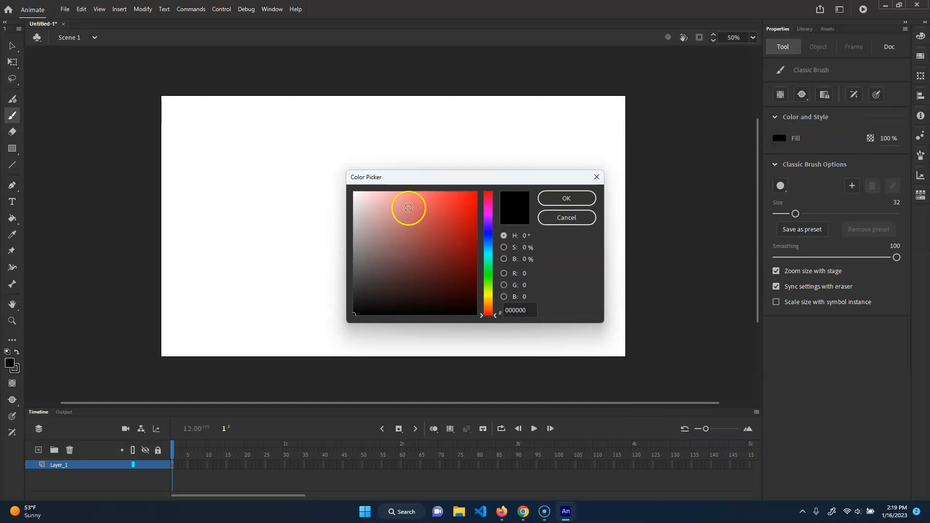
{"action": "left_click", "coordinate": [489, 309]}
{"action": "left_click_drag", "start_coordinate": [422, 281], "coordinate": [438, 277]}
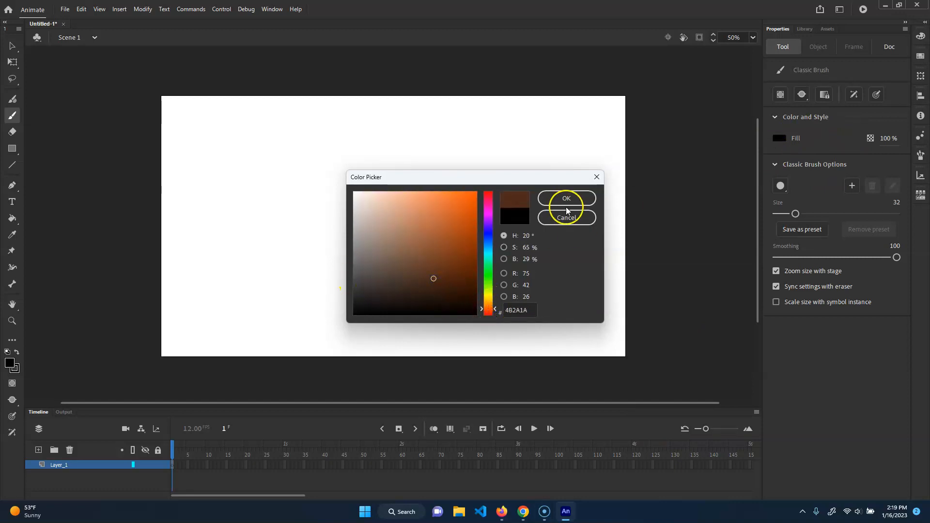
{"action": "left_click", "coordinate": [566, 199]}
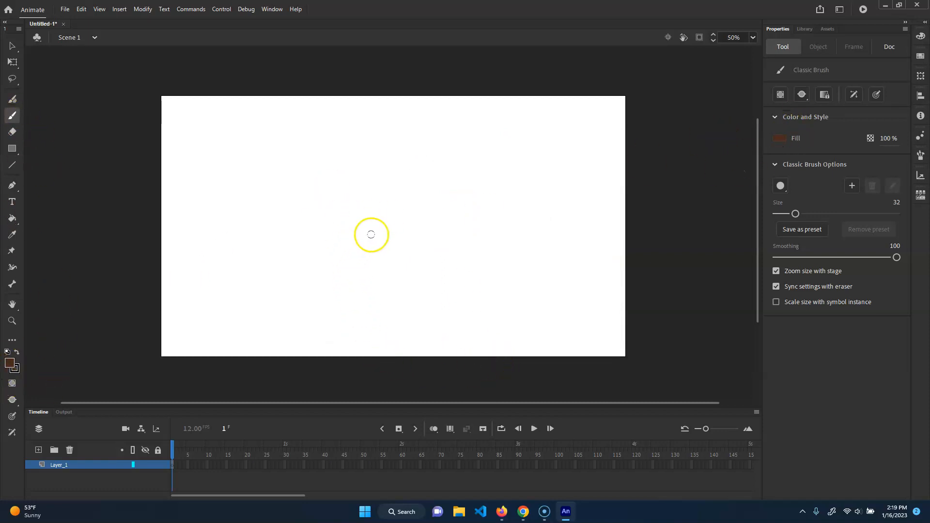
Reduce the Classic Brush size to 27.
{"action": "key", "text": "bracketleft"}
{"action": "key", "text": "bracketleft"}
{"action": "key", "text": "bracketleft"}
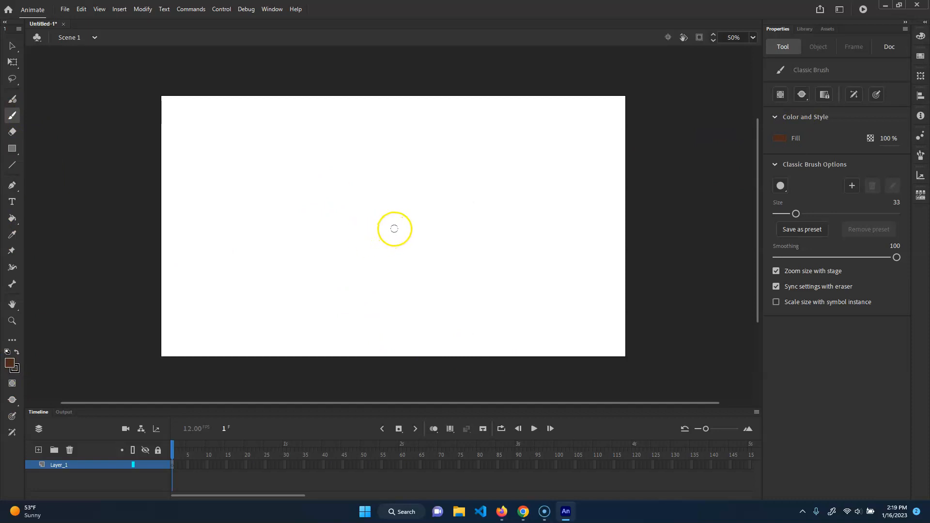
{"action": "key", "text": "bracketleft"}
{"action": "key", "text": "bracketleft"}
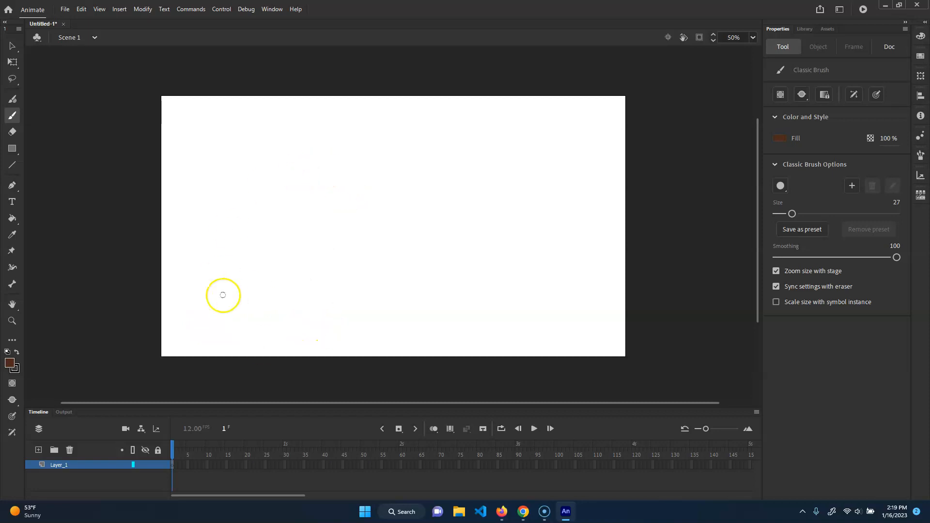
Add a second layer, then draw one looping cursive stroke across the stage on Layer_1.
{"action": "left_click", "coordinate": [38, 451]}
{"action": "left_click", "coordinate": [59, 475]}
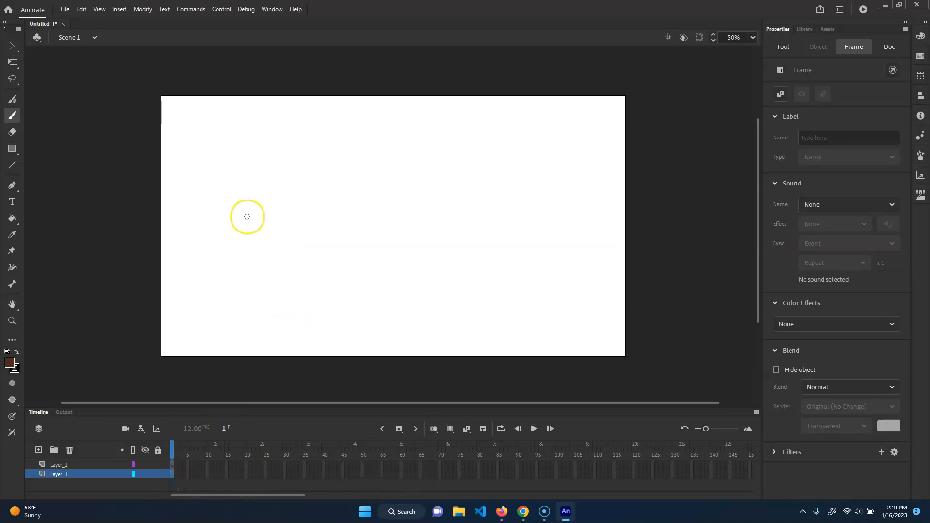
{"action": "mouse_move", "coordinate": [276, 282]}
{"action": "left_mouse_down"}
{"action": "mouse_move", "coordinate": [272, 141]}
{"action": "mouse_move", "coordinate": [330, 219]}
{"action": "mouse_move", "coordinate": [282, 338]}
{"action": "mouse_move", "coordinate": [231, 310]}
{"action": "mouse_move", "coordinate": [262, 288]}
{"action": "mouse_move", "coordinate": [387, 269]}
{"action": "mouse_move", "coordinate": [413, 299]}
{"action": "mouse_move", "coordinate": [388, 279]}
{"action": "mouse_move", "coordinate": [405, 231]}
{"action": "mouse_move", "coordinate": [431, 219]}
{"action": "mouse_move", "coordinate": [442, 228]}
{"action": "mouse_move", "coordinate": [447, 268]}
{"action": "mouse_move", "coordinate": [461, 213]}
{"action": "mouse_move", "coordinate": [487, 208]}
{"action": "mouse_move", "coordinate": [493, 283]}
{"action": "mouse_move", "coordinate": [563, 269]}
{"action": "left_mouse_up"}
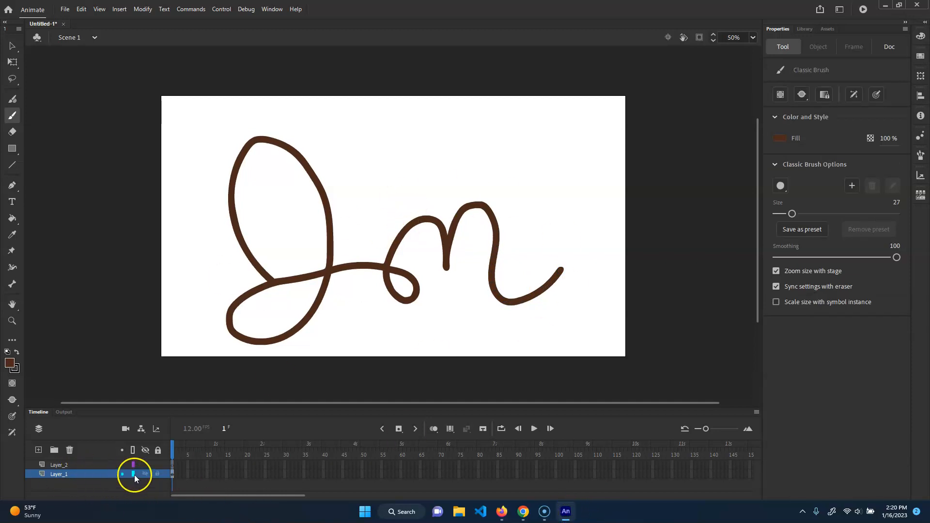
Set Layer_1's visibility to 10% opacity in its layer properties so the drawing serves as a faint guide.
{"action": "double_click", "coordinate": [42, 473]}
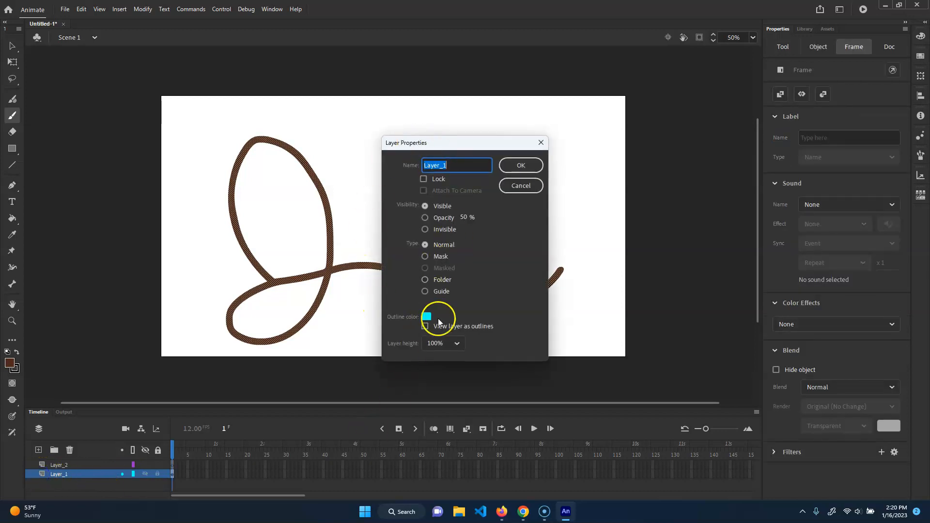
{"action": "left_click", "coordinate": [425, 219]}
{"action": "left_click", "coordinate": [464, 217]}
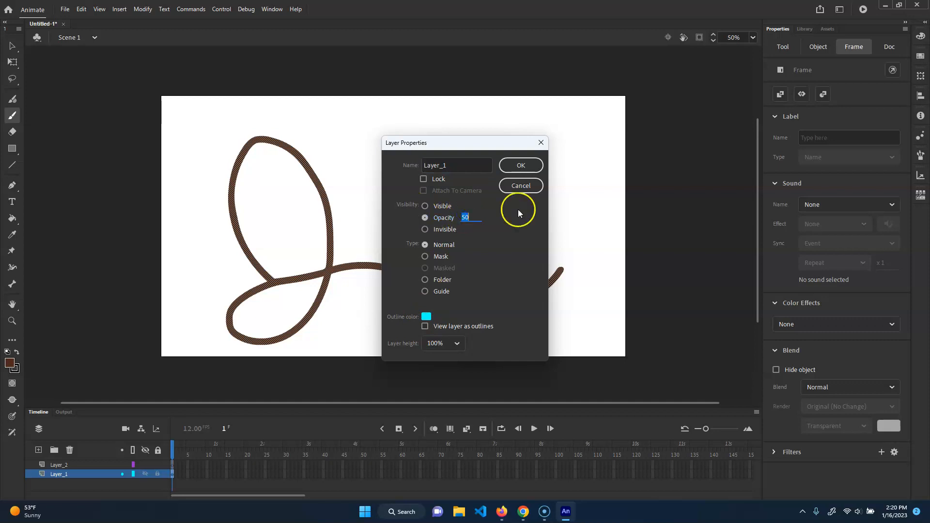
{"action": "type", "text": "10"}
{"action": "key", "text": "Return"}
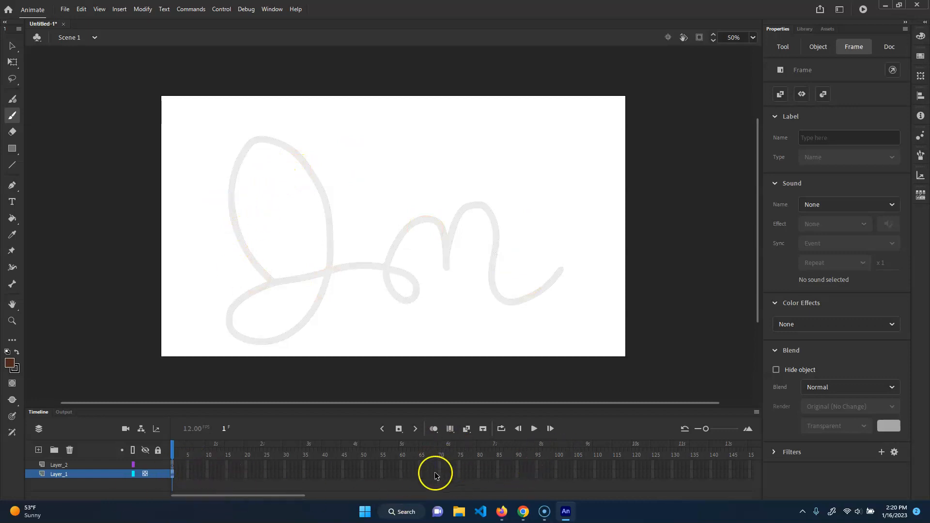
Extend Layer_1 by inserting frames up to frame 60, and return the playhead to frame 1.
{"action": "left_click", "coordinate": [400, 475]}
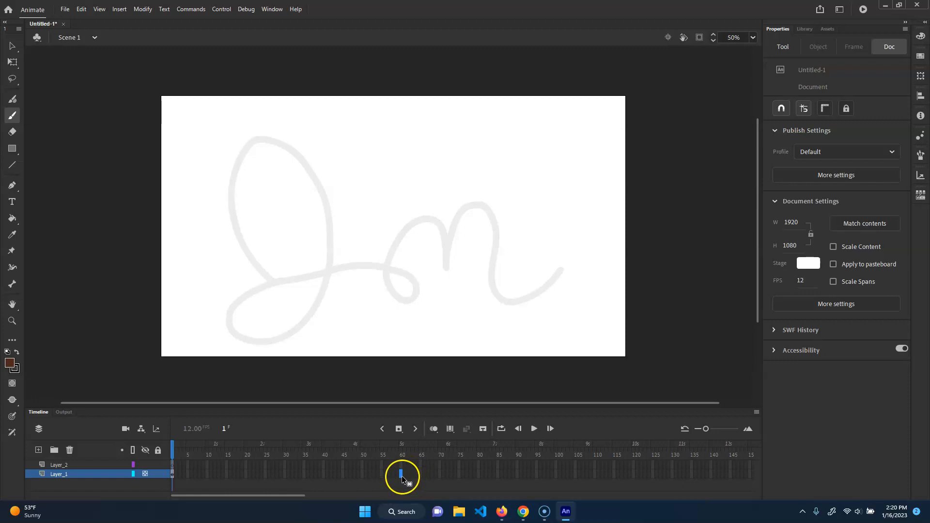
{"action": "right_click", "coordinate": [401, 478]}
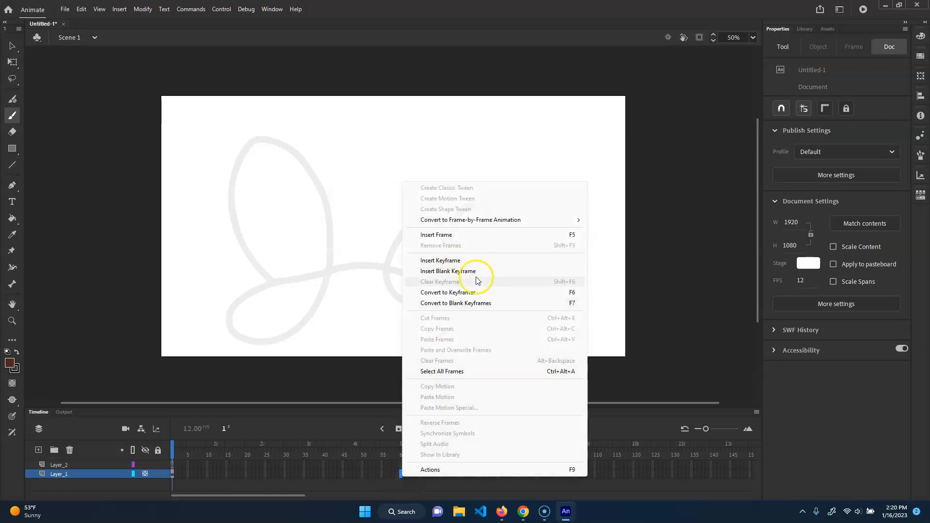
{"action": "left_click", "coordinate": [469, 235]}
{"action": "left_click_drag", "start_coordinate": [394, 444], "coordinate": [459, 460]}
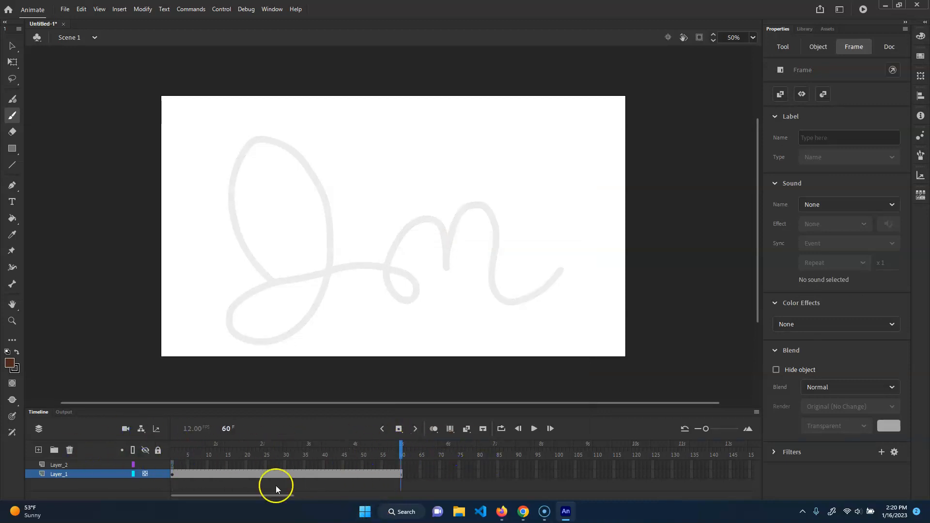
{"action": "left_click", "coordinate": [276, 486]}
{"action": "left_click", "coordinate": [144, 475]}
{"action": "left_click", "coordinate": [145, 475]}
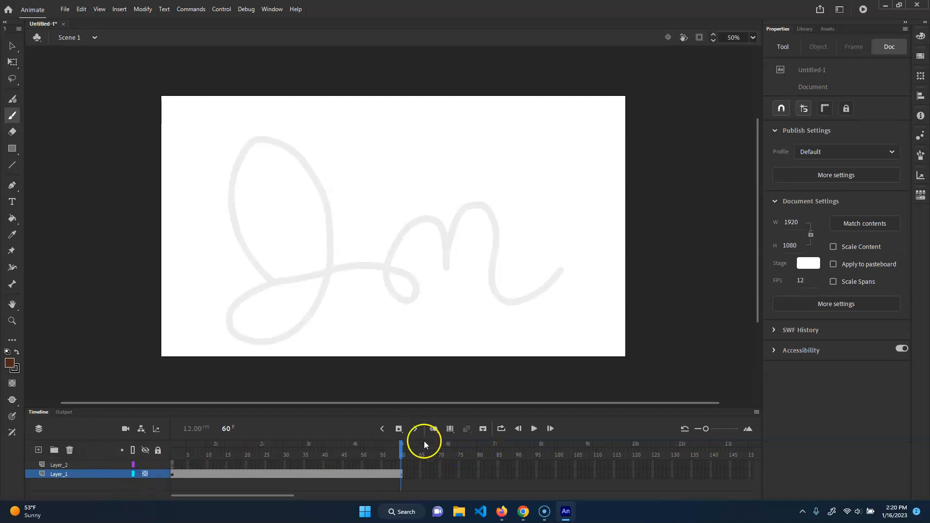
{"action": "left_click_drag", "start_coordinate": [404, 450], "coordinate": [115, 462]}
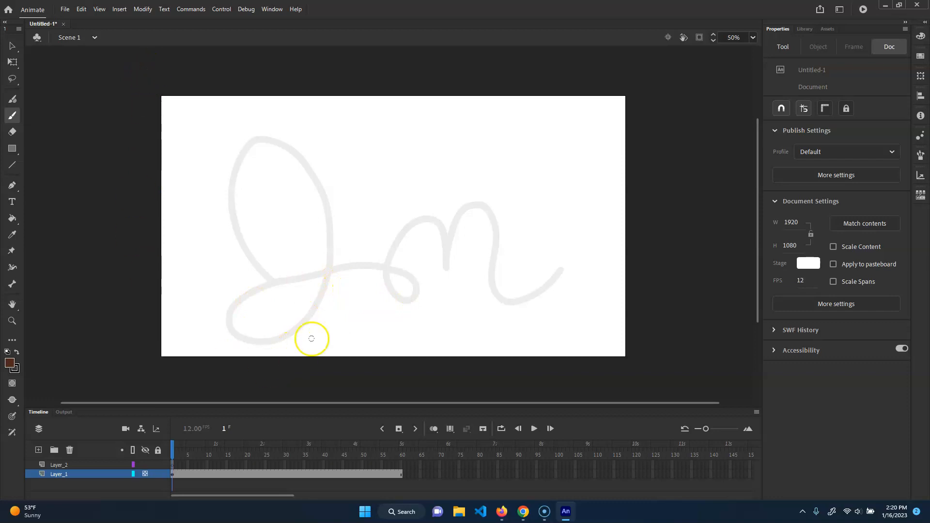
Lock Layer_1 and make Layer_2 the active layer.
{"action": "left_click", "coordinate": [58, 465]}
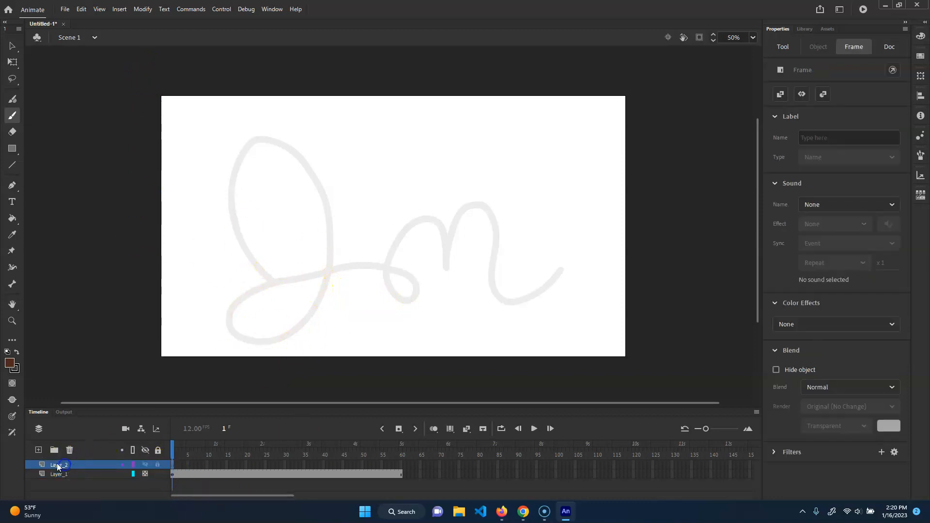
{"action": "left_click", "coordinate": [97, 475]}
{"action": "left_click", "coordinate": [59, 466]}
Undo a test dot painted at the guide's starting point and reduce the brush size to 17.
{"action": "left_click", "coordinate": [276, 282]}
{"action": "key", "text": "ctrl+z"}
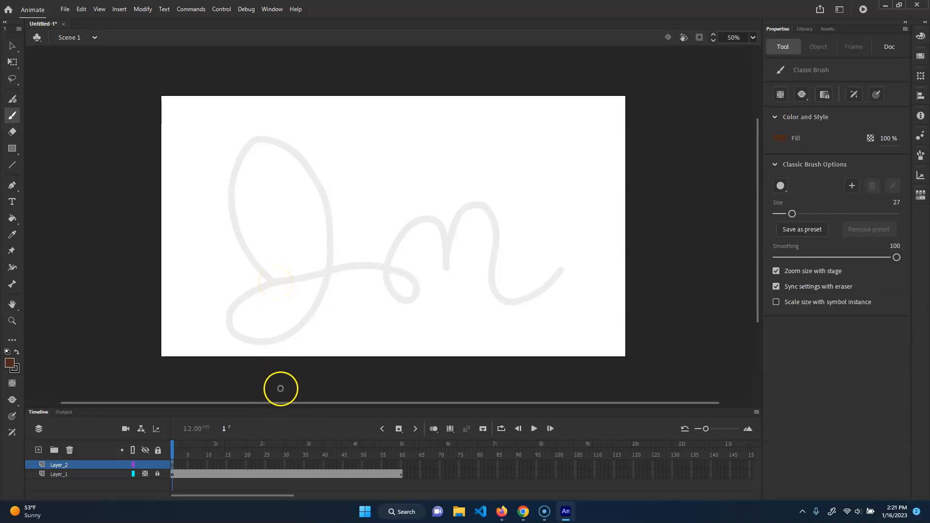
{"action": "key", "text": "bracketleft"}
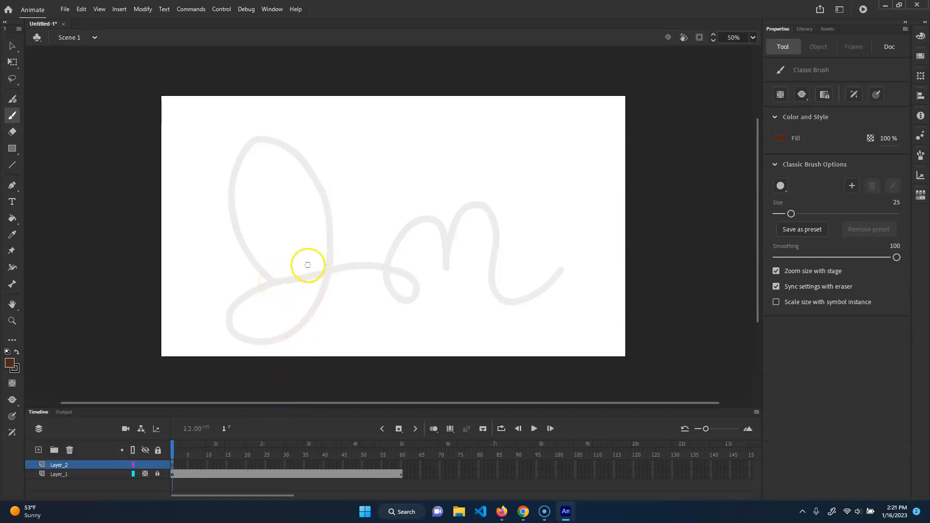
{"action": "key", "text": "bracketleft"}
Turn on onion skinning and move the playhead to frame 2 of Layer_2.
{"action": "key", "text": "period"}
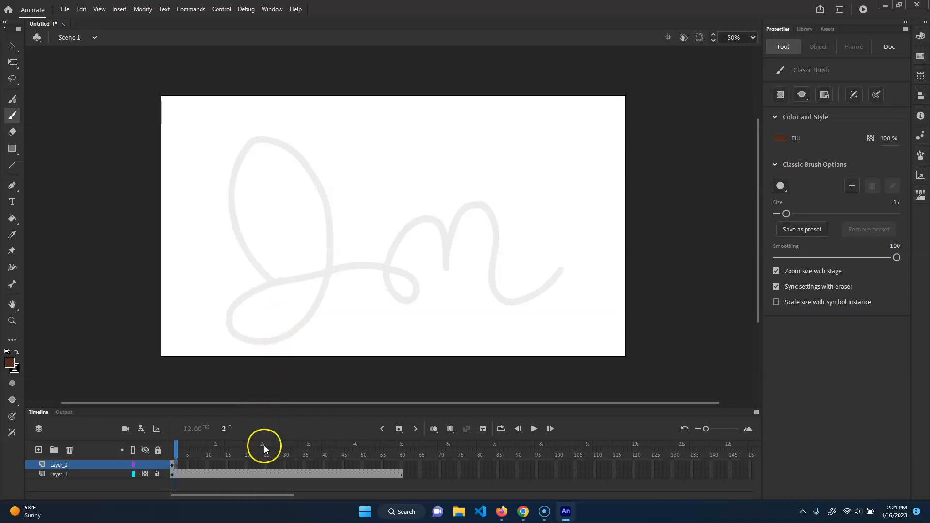
{"action": "right_click", "coordinate": [179, 467]}
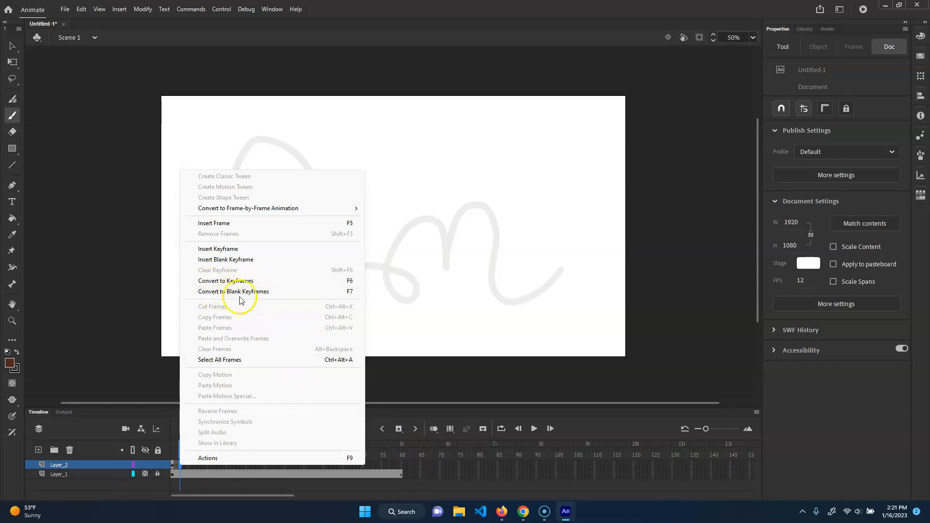
{"action": "left_click", "coordinate": [181, 456]}
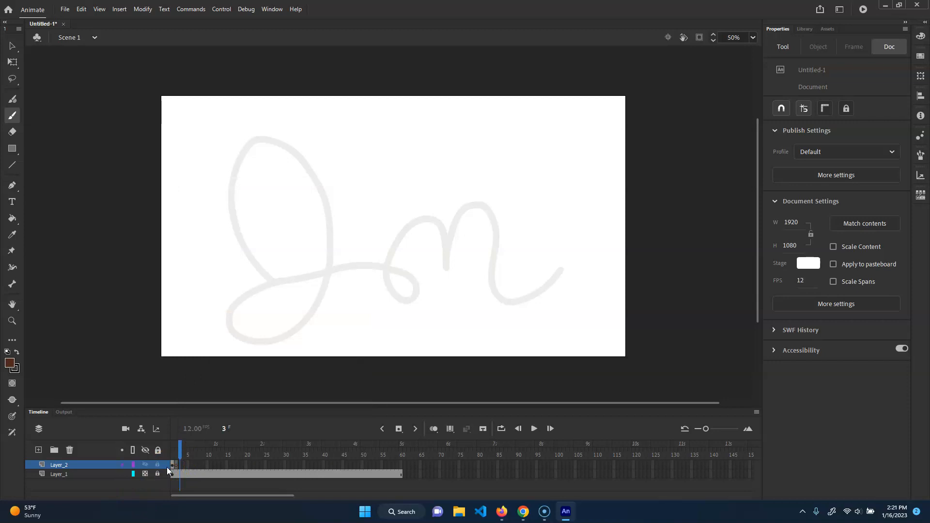
{"action": "left_click", "coordinate": [176, 451]}
{"action": "left_click", "coordinate": [175, 456]}
{"action": "key", "text": "comma"}
{"action": "key", "text": "comma"}
{"action": "left_click", "coordinate": [435, 429]}
{"action": "key", "text": "period"}
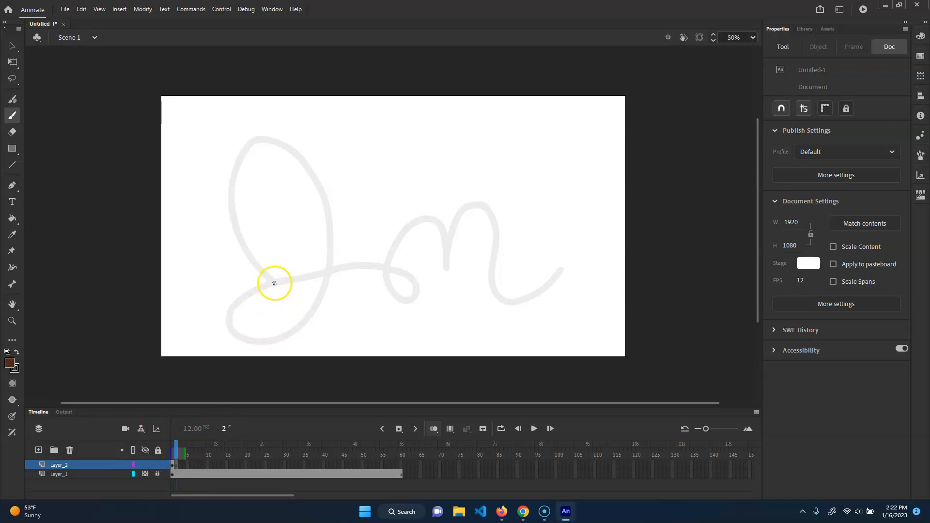
Paint a dot with brush size 18 at the start of the guide line on frame 2 of Layer_2.
{"action": "left_click", "coordinate": [274, 283]}
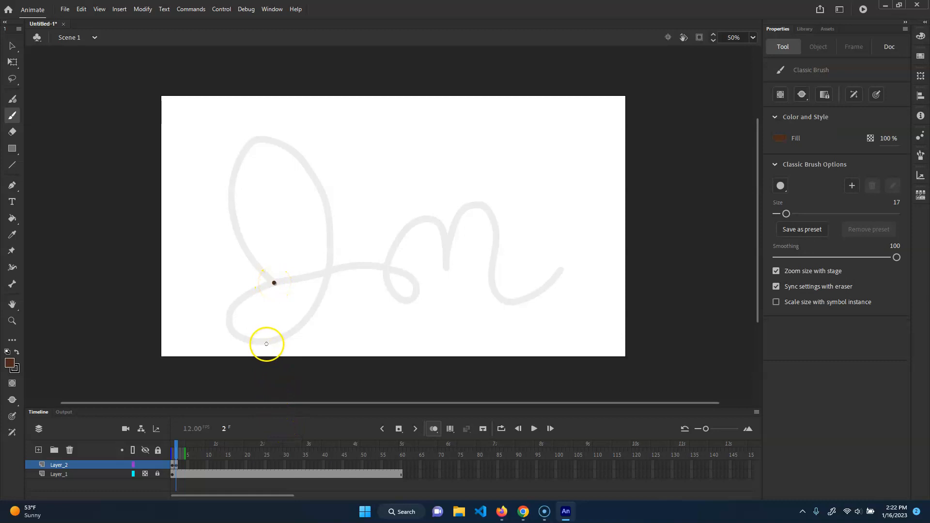
{"action": "key", "text": "bracketright"}
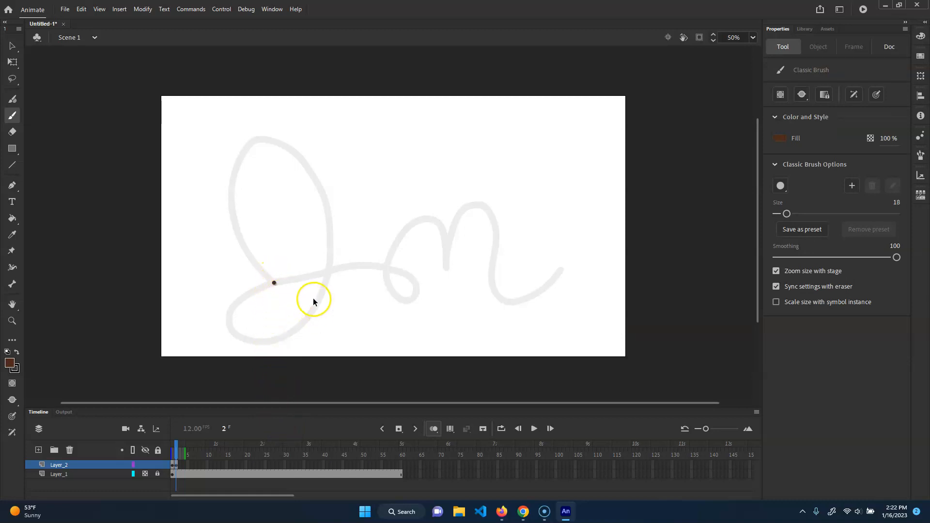
{"action": "left_click", "coordinate": [275, 283]}
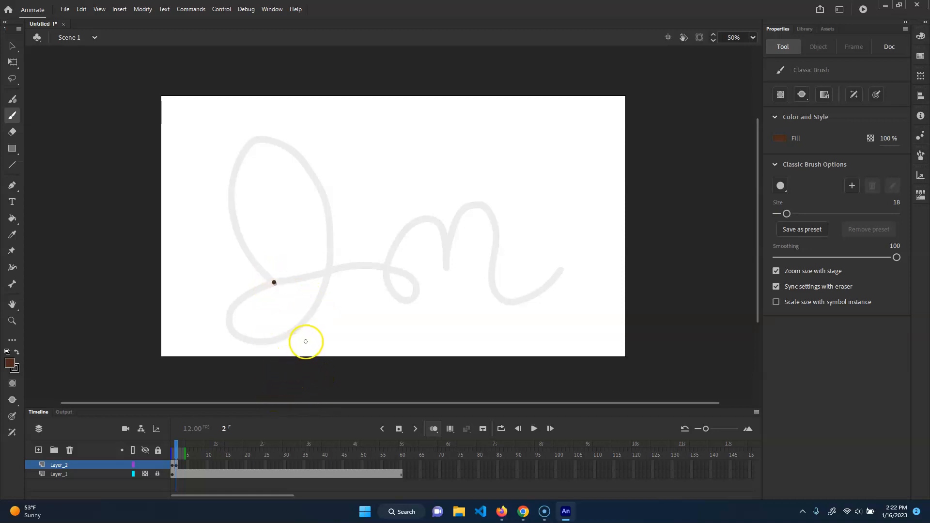
Insert a blank keyframe at frame 3 and paint a size 20 dot slightly further along the guide line.
{"action": "key", "text": "F7"}
{"action": "key", "text": "bracketright"}
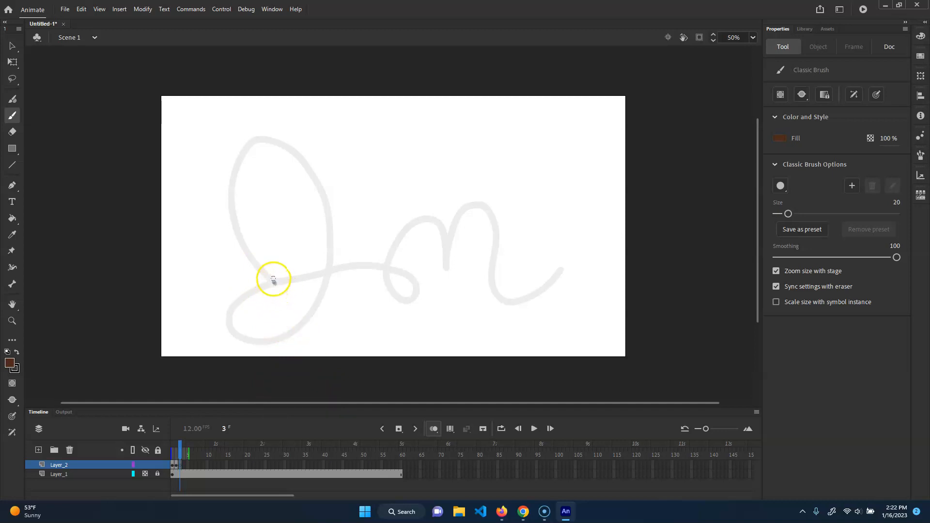
{"action": "left_click", "coordinate": [272, 281]}
Insert a blank keyframe at frame 4, paint a size 21 dot further along the guide, and add a blank keyframe at frame 5.
{"action": "key", "text": "F7"}
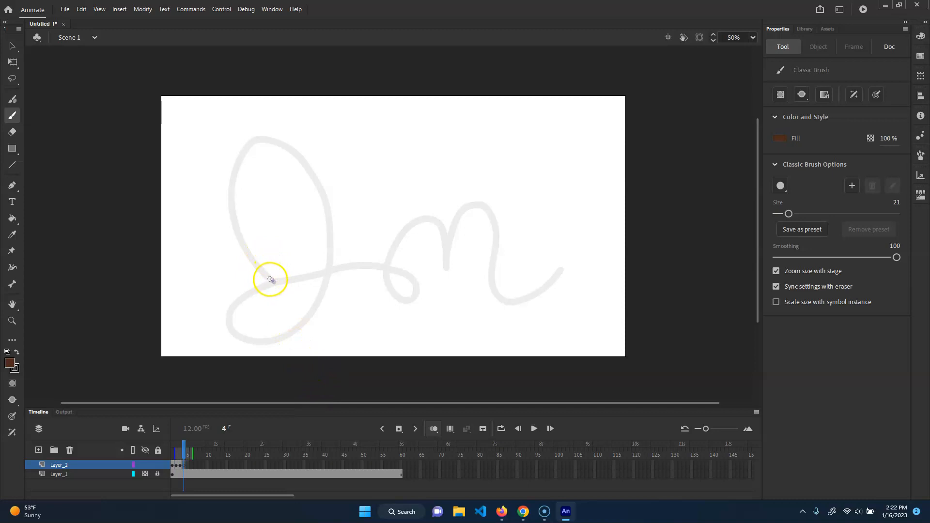
{"action": "left_click", "coordinate": [269, 279]}
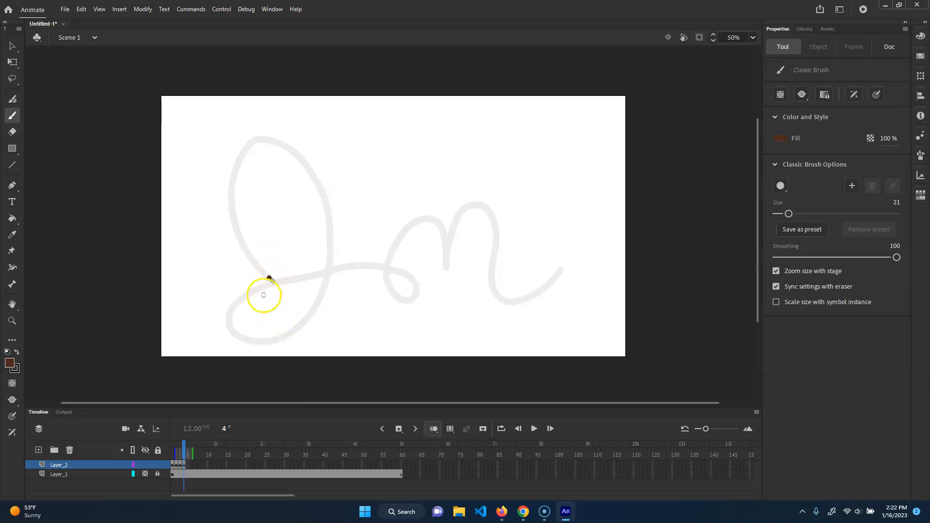
{"action": "key", "text": "F7"}
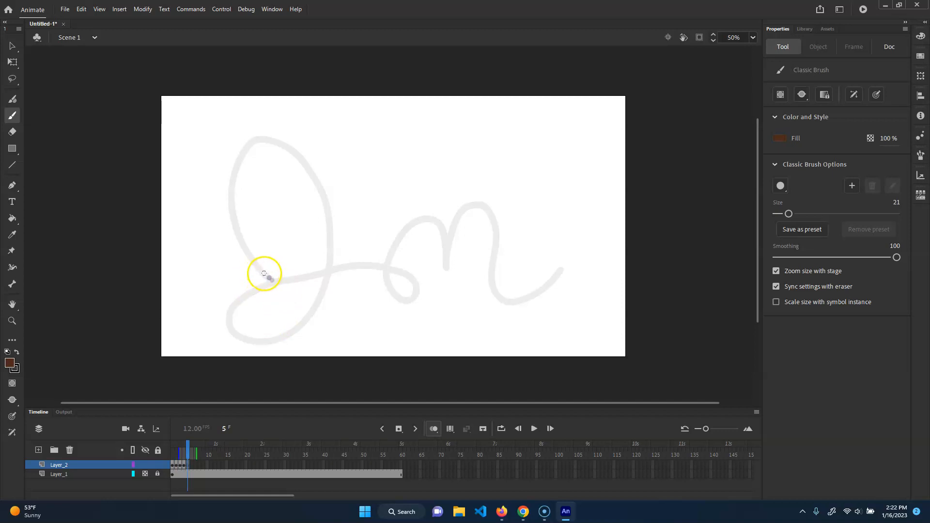
Paint a size 24 dot on frame 5 and a size 32 dot on a new blank keyframe at frame 6, moving up the guide.
{"action": "key", "text": "bracketright"}
{"action": "left_click", "coordinate": [263, 273]}
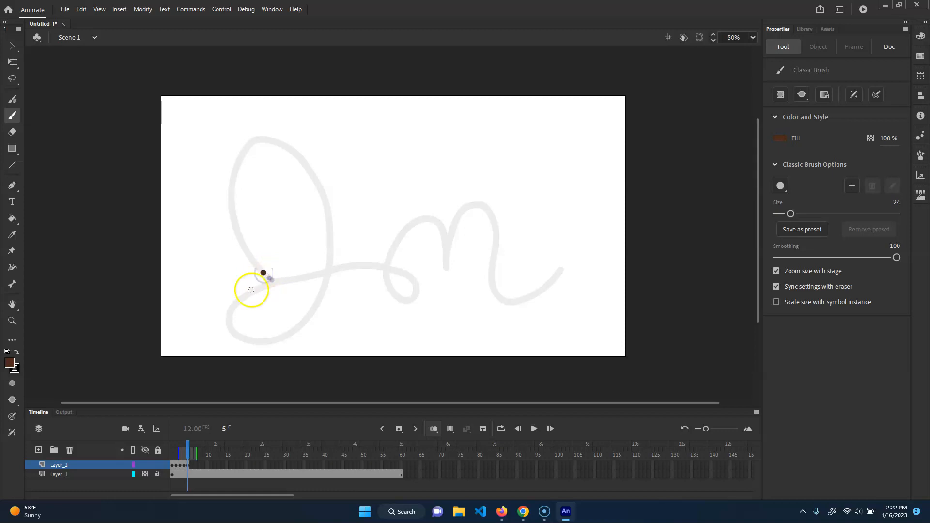
{"action": "key", "text": "F7"}
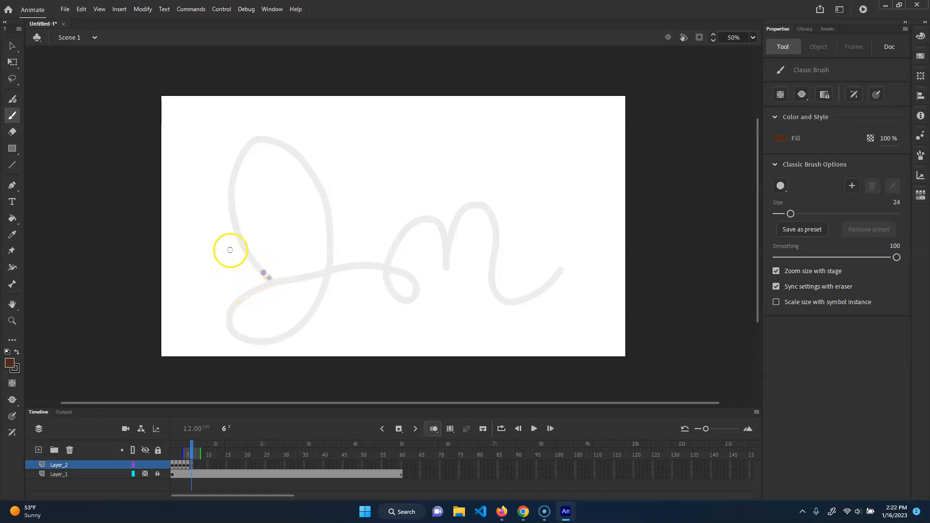
{"action": "left_click", "coordinate": [252, 260]}
Insert a blank keyframe at frame 7 and paint a size 48 dot further up the left side of the loop.
{"action": "key", "text": "F7"}
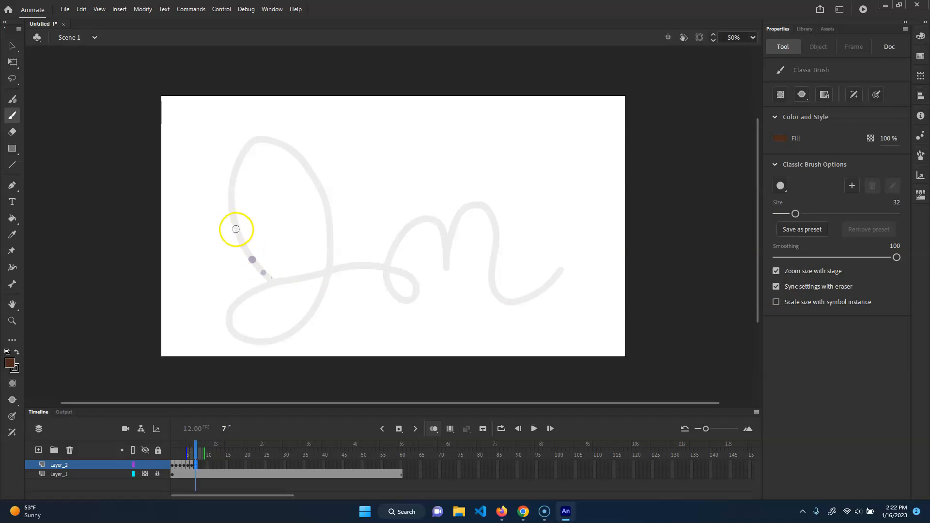
{"action": "key", "text": "bracketright"}
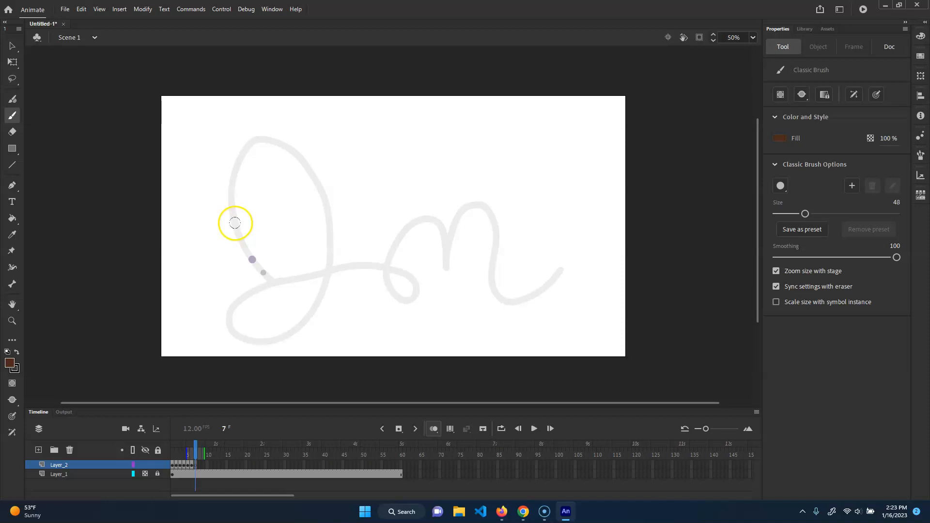
{"action": "left_click", "coordinate": [235, 223]}
Insert blank keyframes at frames 8 and 9, painting a size 54 dot and a size 65 dot up the loop's left side.
{"action": "key", "text": "bracketright"}
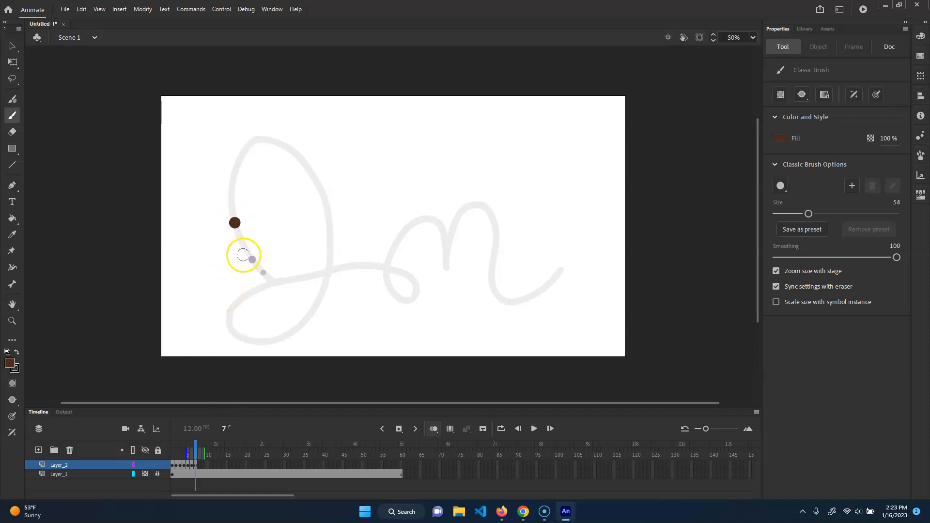
{"action": "key", "text": "F7"}
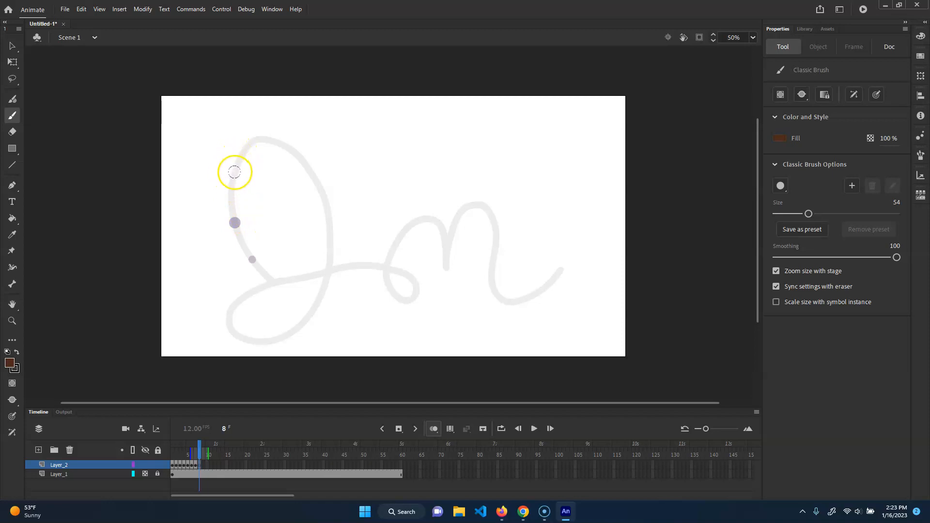
{"action": "left_click", "coordinate": [235, 172]}
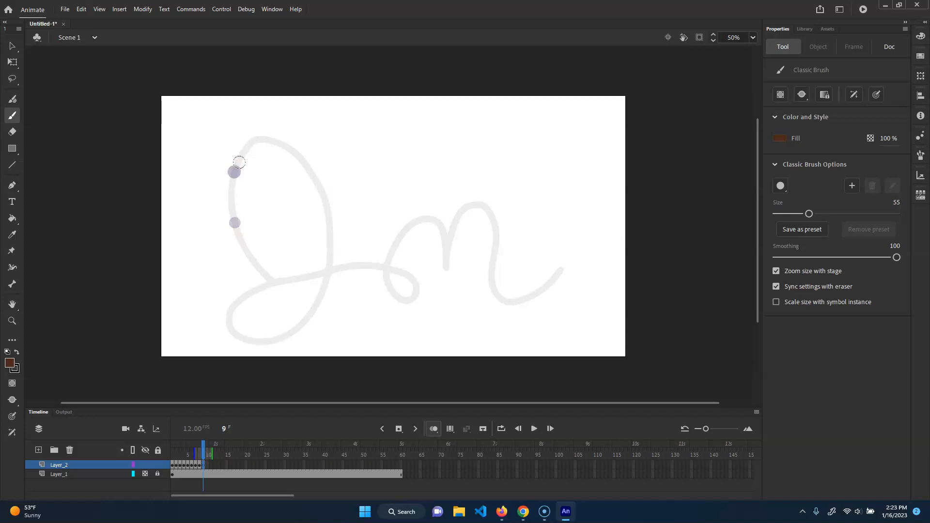
{"action": "left_click", "coordinate": [203, 465]}
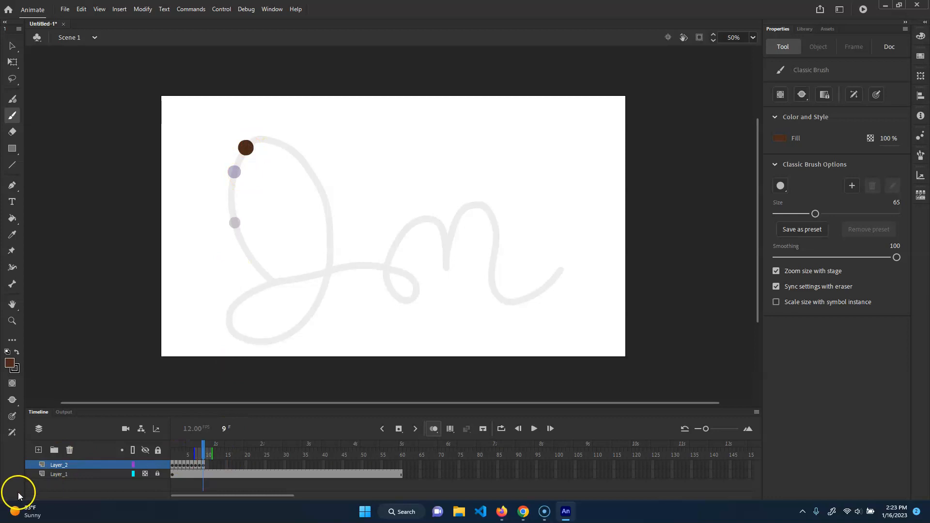
Insert a blank keyframe at frame 10 and paint a size 79 dot just before the top of the loop.
{"action": "key", "text": "F7"}
{"action": "key", "text": "bracketright"}
{"action": "key", "text": "bracketright"}
{"action": "key", "text": "bracketright"}
{"action": "key", "text": "bracketright"}
{"action": "key", "text": "bracketright"}
{"action": "key", "text": "bracketright"}
{"action": "key", "text": "bracketright"}
{"action": "key", "text": "bracketright"}
{"action": "key", "text": "bracketright"}
{"action": "key", "text": "bracketright"}
{"action": "key", "text": "bracketright"}
{"action": "key", "text": "bracketright"}
{"action": "key", "text": "bracketright"}
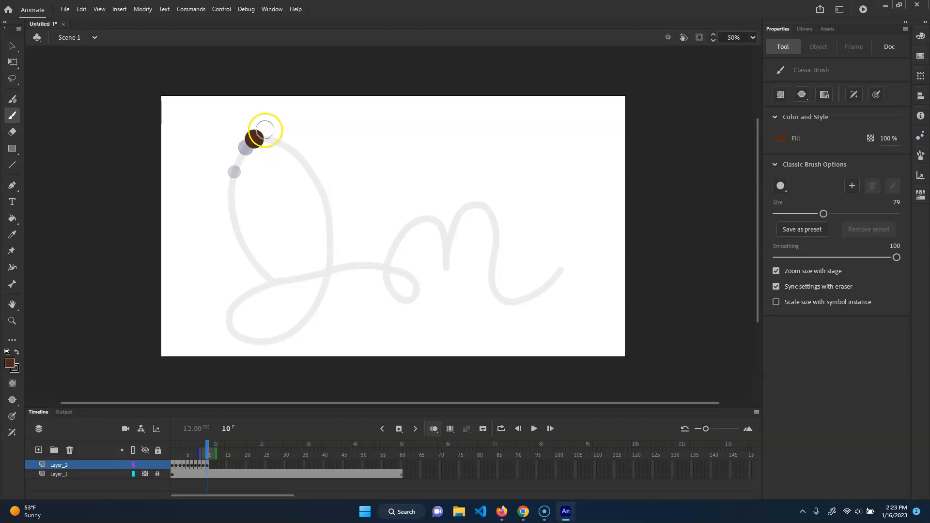
Insert blank keyframes at frames 11 and 12, painting closely spaced dots of size 86 and 91 at the top of the loop.
{"action": "key", "text": "F7"}
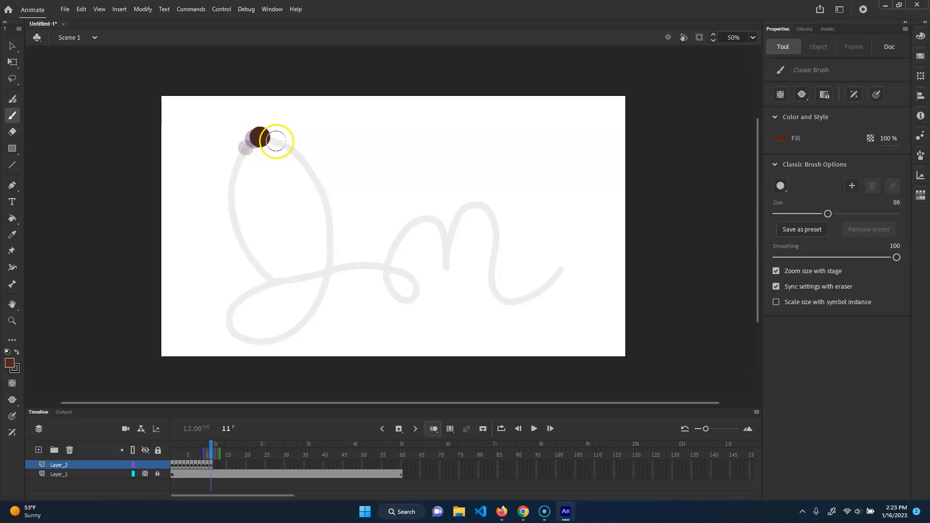
{"action": "key", "text": "F7"}
{"action": "key", "text": "bracketright"}
{"action": "key", "text": "bracketright"}
{"action": "key", "text": "bracketright"}
{"action": "key", "text": "bracketright"}
{"action": "key", "text": "bracketright"}
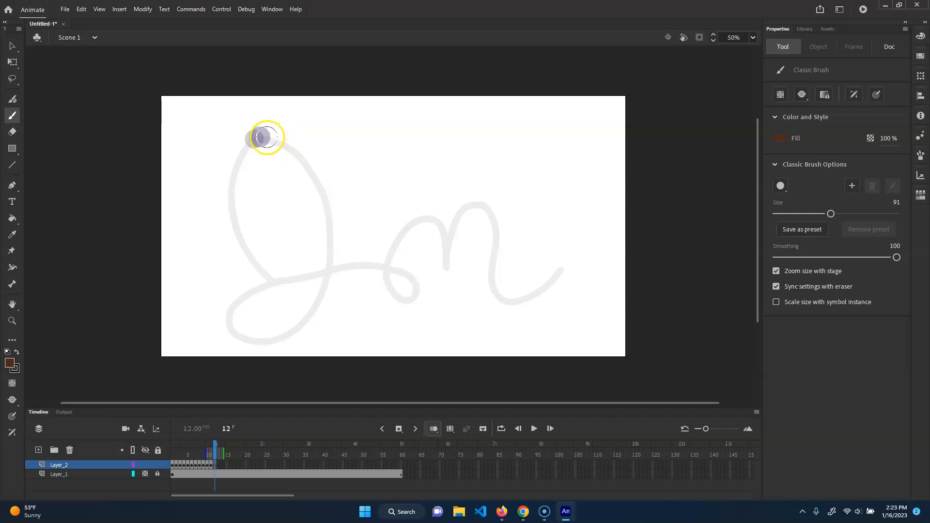
{"action": "left_click", "coordinate": [267, 137]}
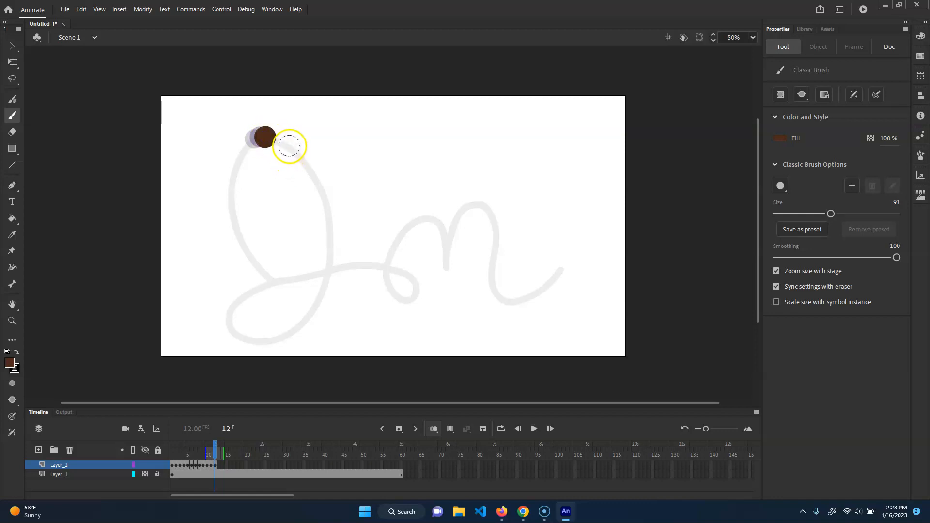
Insert blank keyframes at frames 13 to 16, return to frame 13 and paint a size 86 dot just past the loop's top.
{"action": "key", "text": "F7"}
{"action": "key", "text": "F7"}
{"action": "key", "text": "F7"}
{"action": "left_click", "coordinate": [231, 454]}
{"action": "left_click_drag", "start_coordinate": [231, 454], "coordinate": [220, 454]}
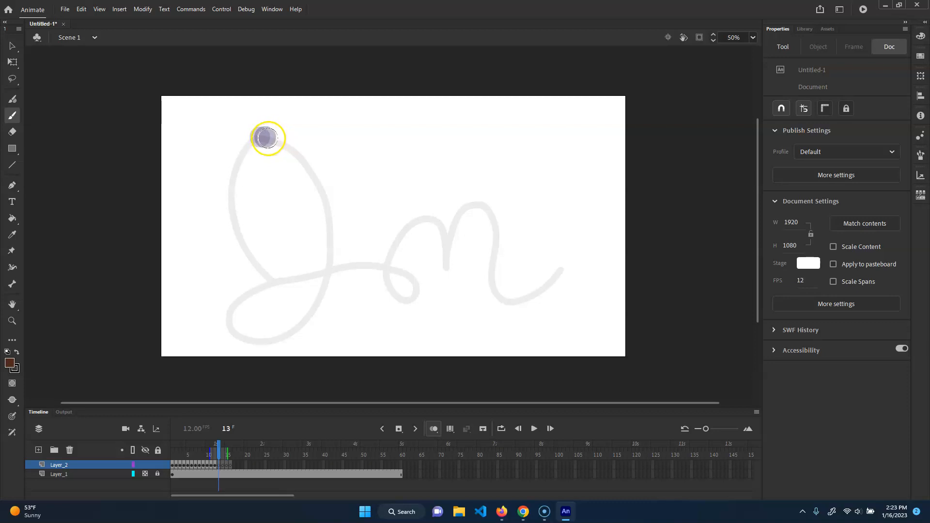
{"action": "left_click", "coordinate": [269, 138]}
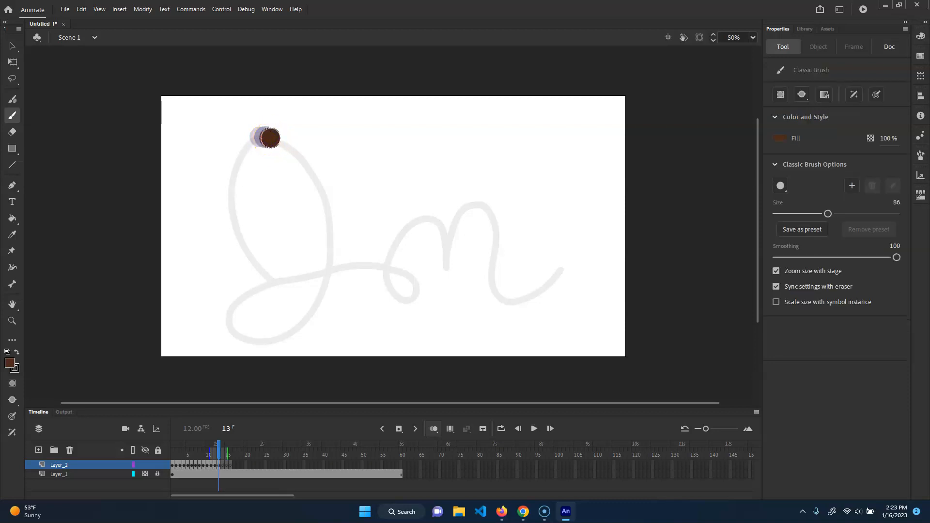
Paint a size 79 dot on frame 14 and a size 66 dot on frame 15, starting down the loop's right side.
{"action": "key", "text": "."}
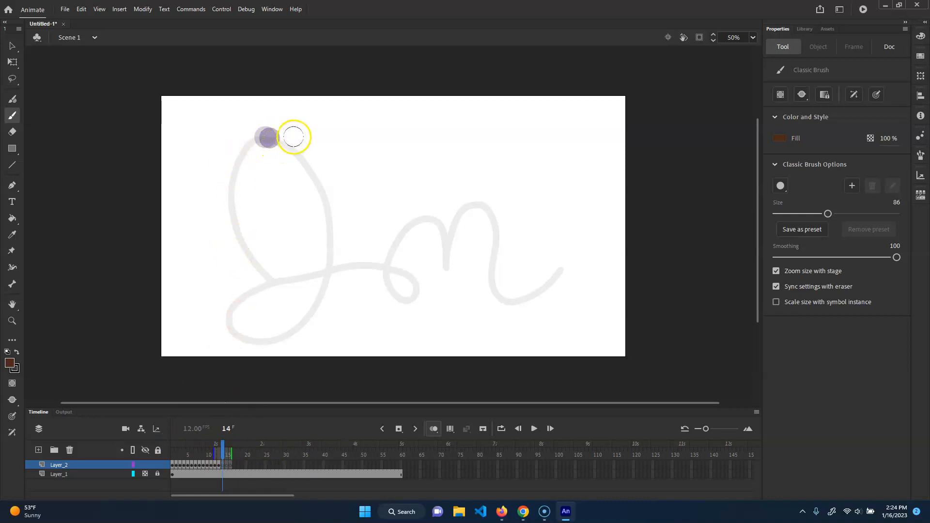
{"action": "key", "text": "["}
{"action": "key", "text": "bracketleft"}
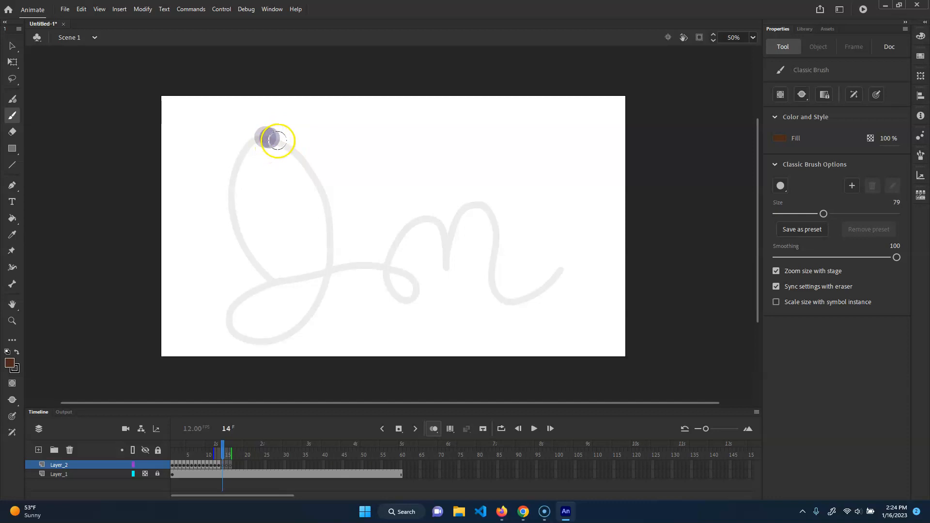
{"action": "left_click_drag", "start_coordinate": [279, 141], "coordinate": [286, 145]}
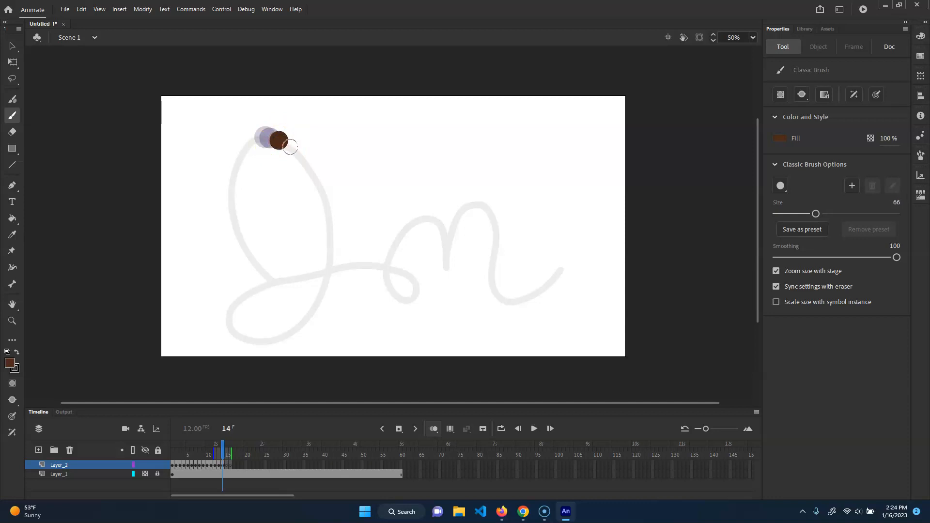
{"action": "key", "text": "period"}
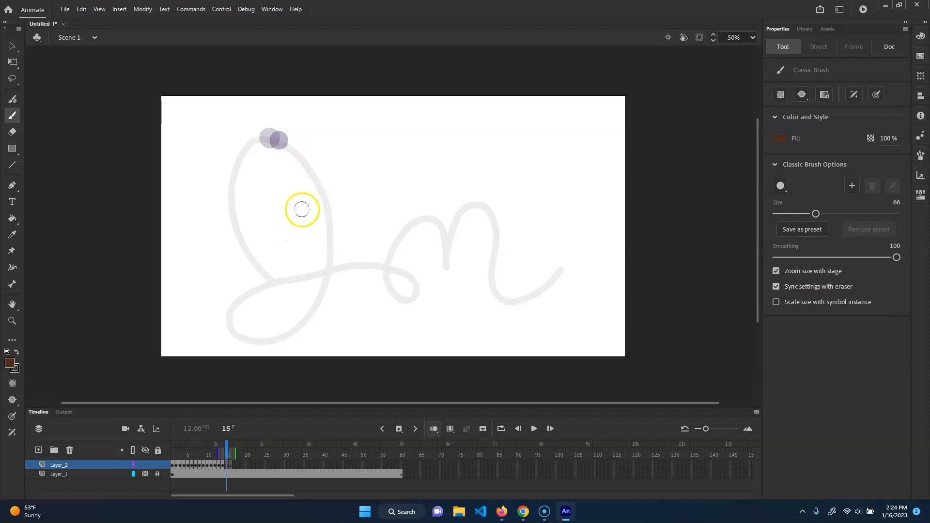
{"action": "left_click", "coordinate": [291, 150]}
{"action": "left_click", "coordinate": [299, 153]}
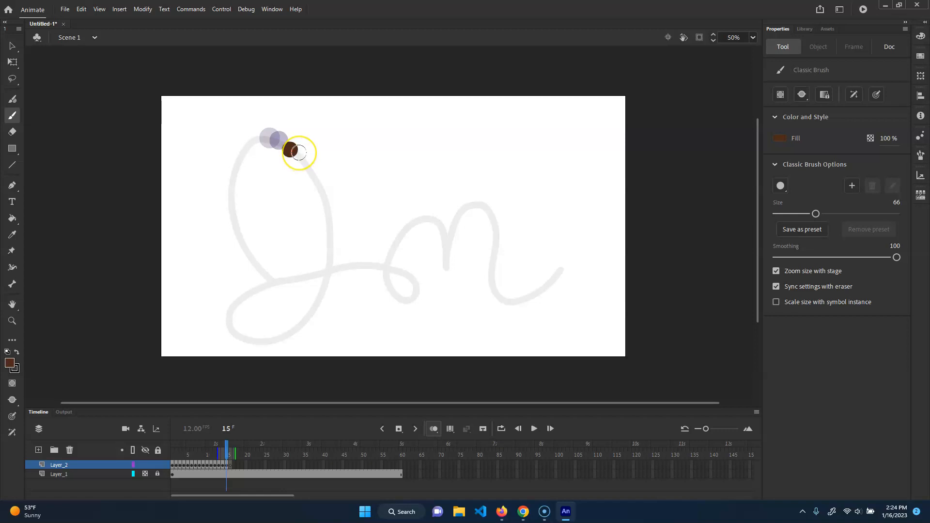
Move to frame 16 and paint a size 52 dot further down the right side of the loop.
{"action": "key", "text": "period"}
{"action": "key", "text": "bracketleft"}
{"action": "key", "text": "bracketleft"}
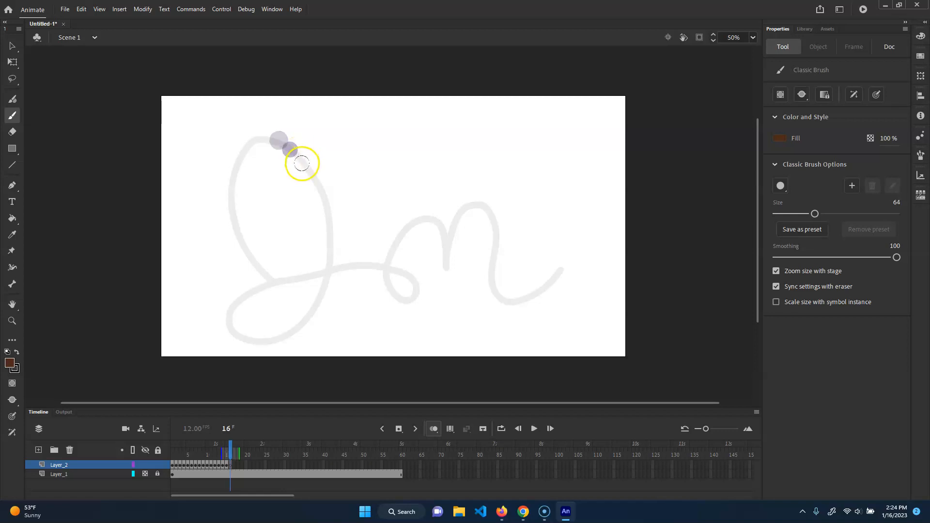
{"action": "key", "text": "bracketleft"}
{"action": "key", "text": "bracketleft"}
{"action": "key", "text": "bracketleft"}
{"action": "key", "text": "bracketleft"}
{"action": "key", "text": "bracketleft"}
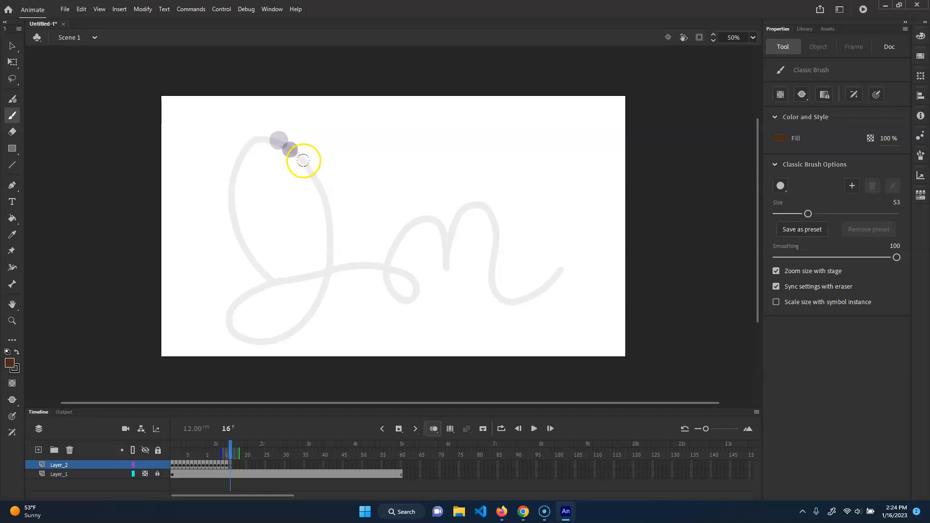
{"action": "key", "text": "bracketleft"}
{"action": "left_click", "coordinate": [304, 163]}
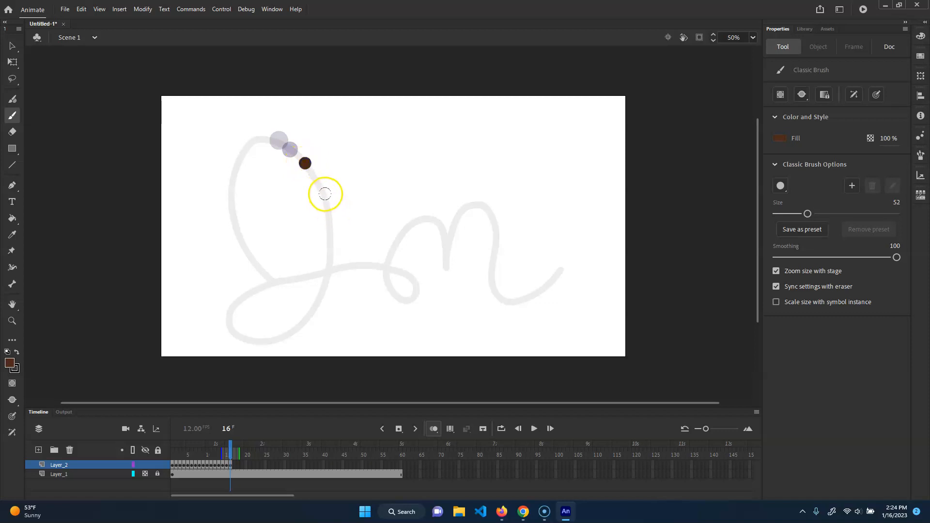
Insert a blank keyframe at frame 17 and paint a dot of about size 40 further down the loop's right side.
{"action": "key", "text": "F7"}
{"action": "key", "text": "bracketleft"}
{"action": "key", "text": "bracketleft"}
{"action": "key", "text": "bracketleft"}
{"action": "key", "text": "bracketleft"}
{"action": "key", "text": "bracketleft"}
{"action": "key", "text": "bracketleft"}
{"action": "key", "text": "bracketleft"}
{"action": "key", "text": "bracketleft"}
{"action": "key", "text": "bracketleft"}
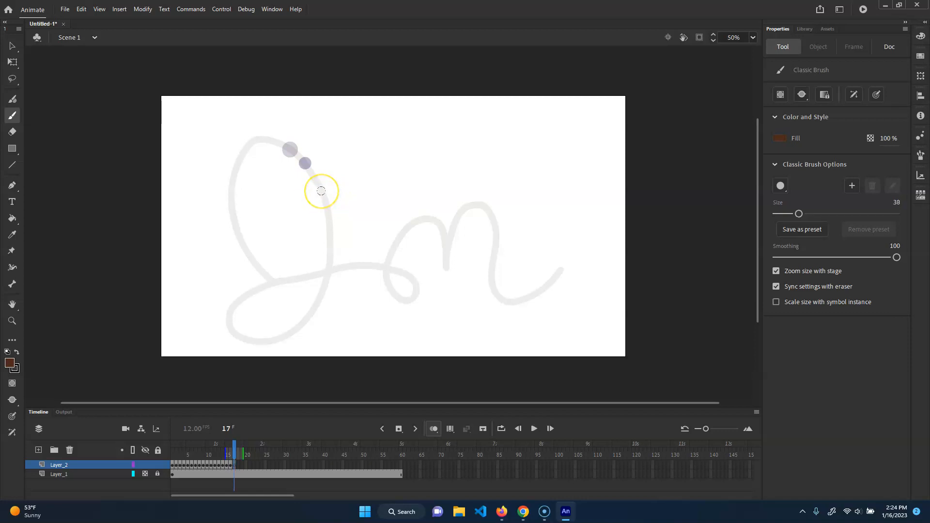
{"action": "left_click", "coordinate": [320, 190]}
Insert a blank keyframe at frame 18 and paint a size 35 dot on the guide just above the line crossing.
{"action": "key", "text": "F7"}
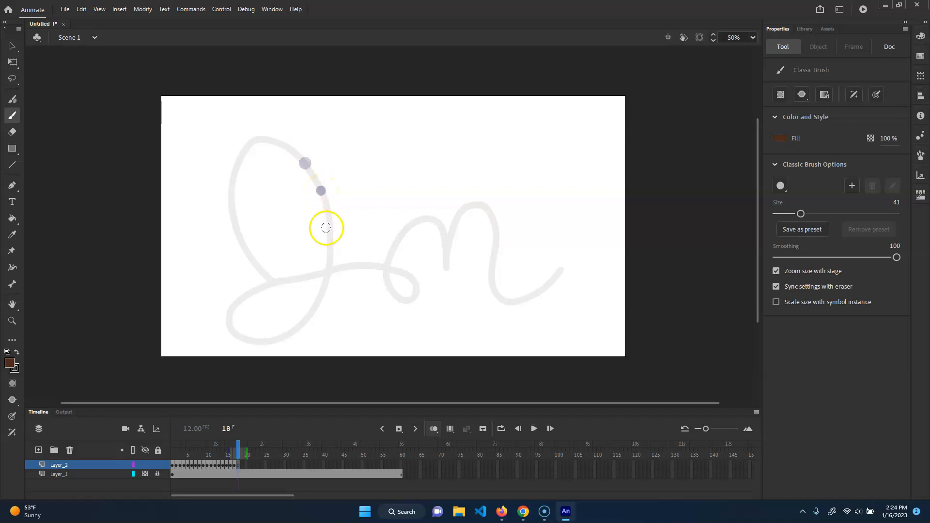
{"action": "key", "text": "bracketleft"}
{"action": "key", "text": "bracketleft"}
{"action": "key", "text": "bracketleft"}
{"action": "key", "text": "bracketleft"}
{"action": "key", "text": "bracketleft"}
{"action": "key", "text": "bracketleft"}
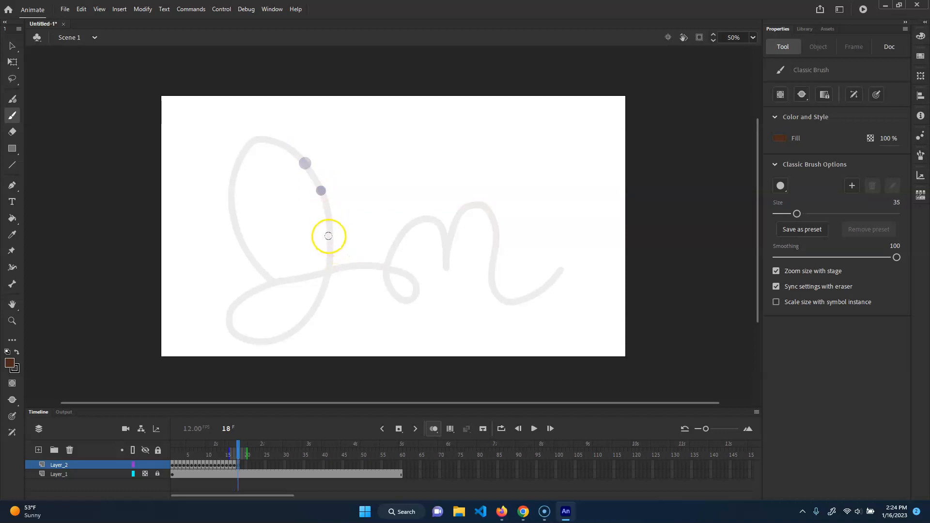
{"action": "left_click", "coordinate": [330, 236]}
Insert blank keyframes at frames 19 and 20, painting size 35 strokes along the lower loop's right and left curves.
{"action": "key", "text": "F7"}
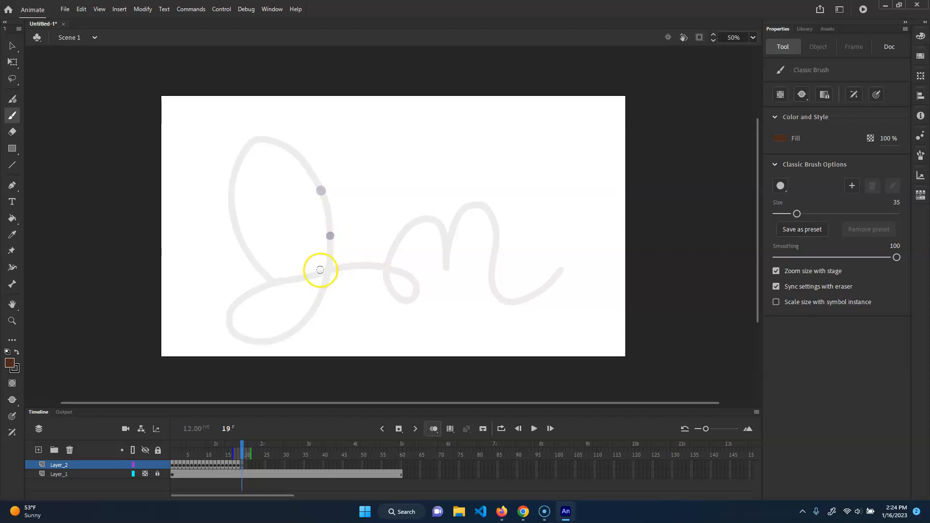
{"action": "left_click_drag", "start_coordinate": [322, 295], "coordinate": [280, 339]}
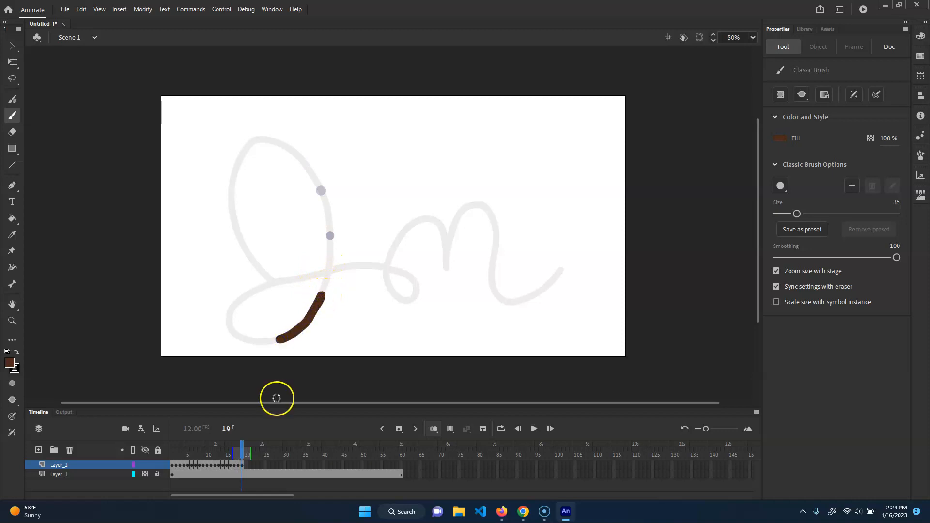
{"action": "key", "text": "F7"}
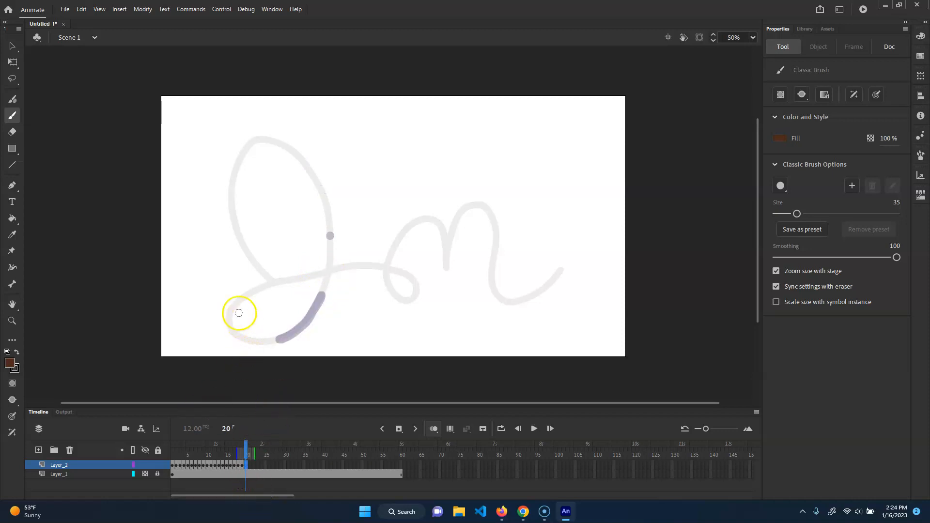
{"action": "mouse_move", "coordinate": [242, 339]}
{"action": "left_mouse_down"}
{"action": "mouse_move", "coordinate": [233, 303]}
{"action": "mouse_move", "coordinate": [265, 289]}
{"action": "left_mouse_up"}
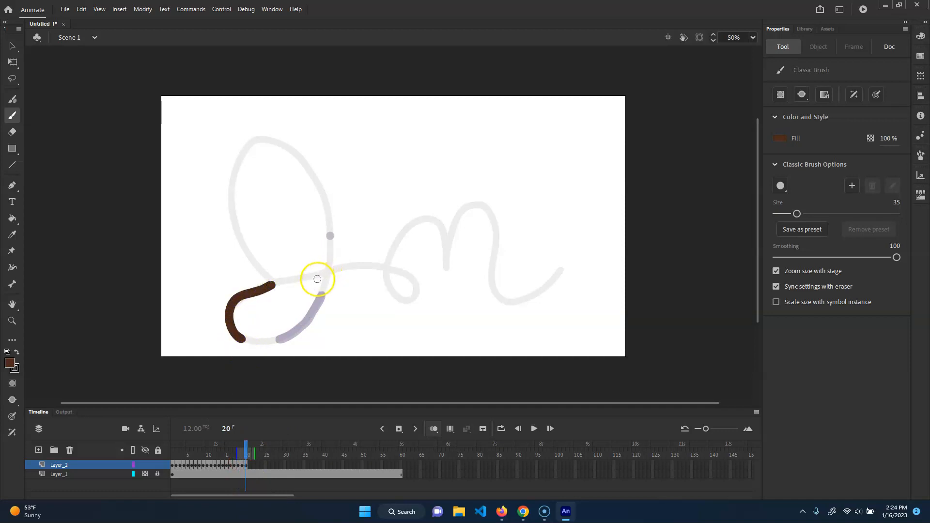
Insert blank keyframes at frames 21 to 24 and paint progressively shorter marks along the connecting line, reducing the brush size to 23.
{"action": "key", "text": "F7"}
{"action": "left_click_drag", "start_coordinate": [301, 277], "coordinate": [378, 265]}
{"action": "key", "text": "F7"}
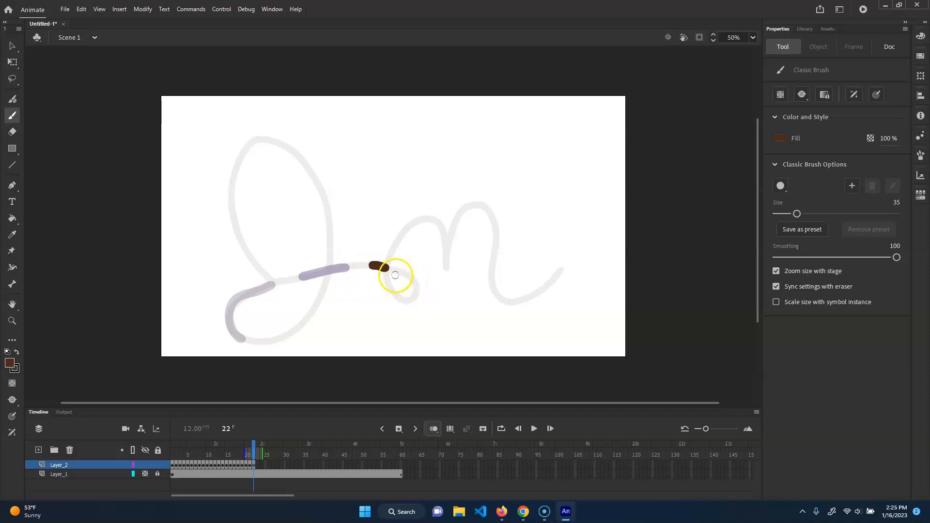
{"action": "key", "text": "F7"}
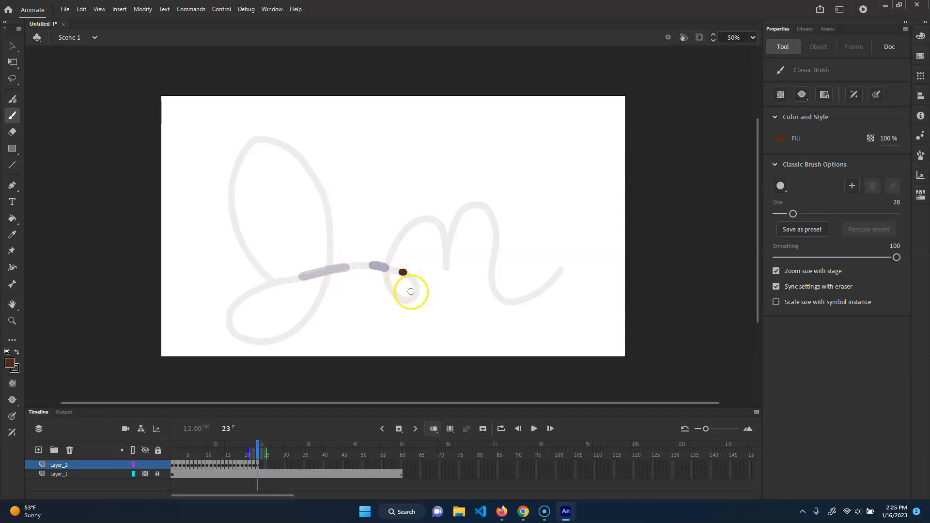
{"action": "key", "text": "F7"}
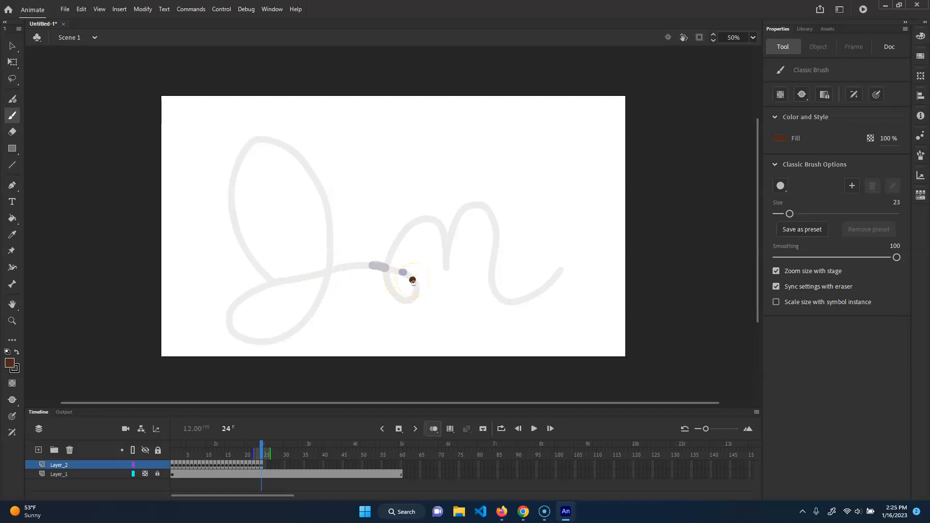
Insert blank keyframes at frames 25 and 26 and paint size 21 dots going down the right side of the small loop.
{"action": "key", "text": "F7"}
{"action": "left_click", "coordinate": [416, 285]}
{"action": "key", "text": "bracketleft"}
{"action": "key", "text": "bracketleft"}
{"action": "key", "text": "bracketleft"}
{"action": "left_click", "coordinate": [414, 287]}
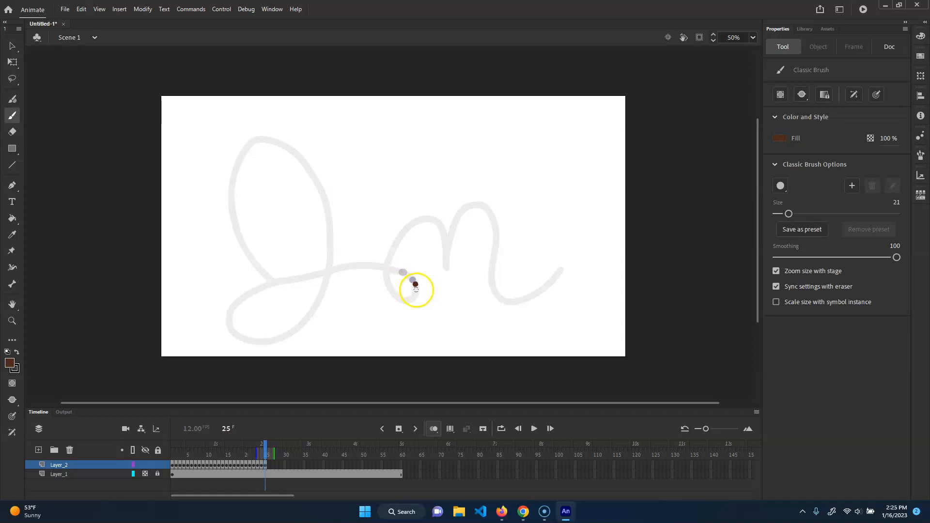
{"action": "left_click", "coordinate": [417, 289]}
{"action": "key", "text": "F7"}
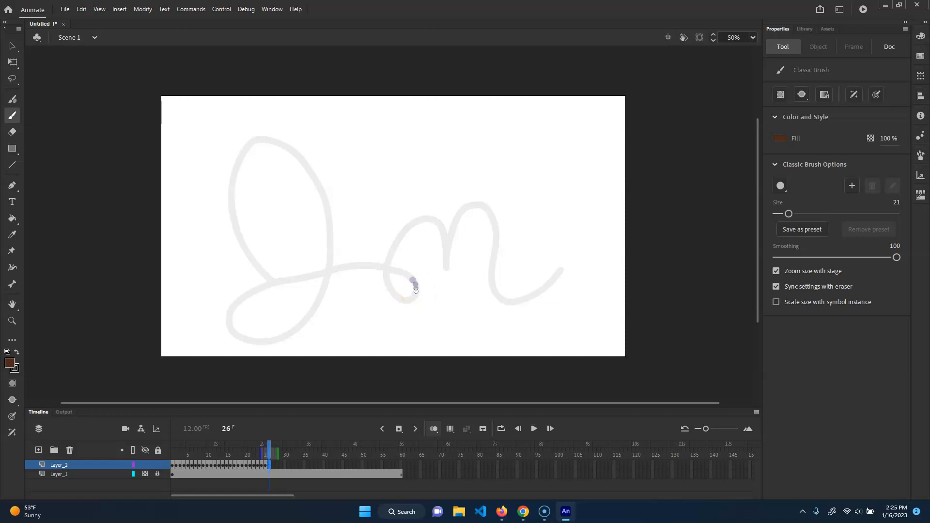
{"action": "left_click", "coordinate": [416, 291]}
Add a blank keyframe at frame 27 and scrub the playhead back to frame 1.
{"action": "key", "text": "F7"}
{"action": "left_click_drag", "start_coordinate": [272, 458], "coordinate": [146, 365]}
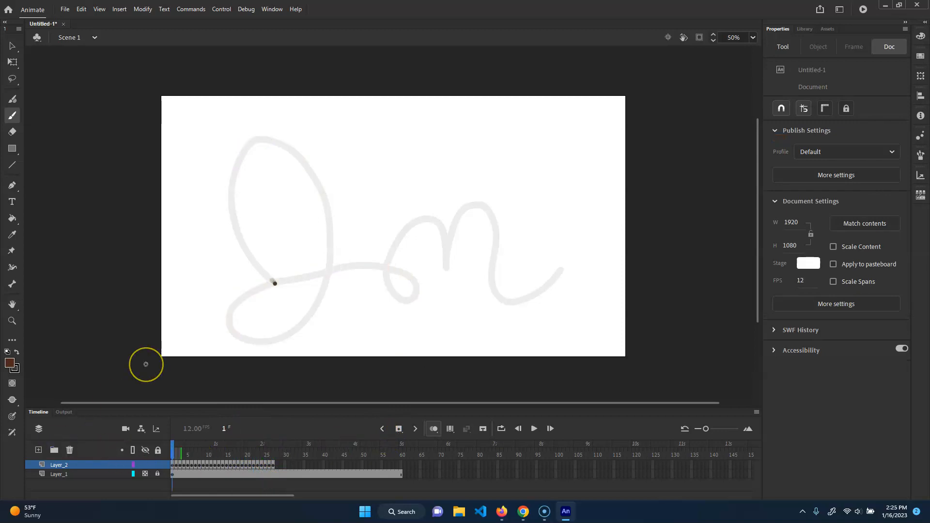
Play the animation, hide the guide Layer_1, and replay it from frame 1 without the guide line.
{"action": "key", "text": "Return"}
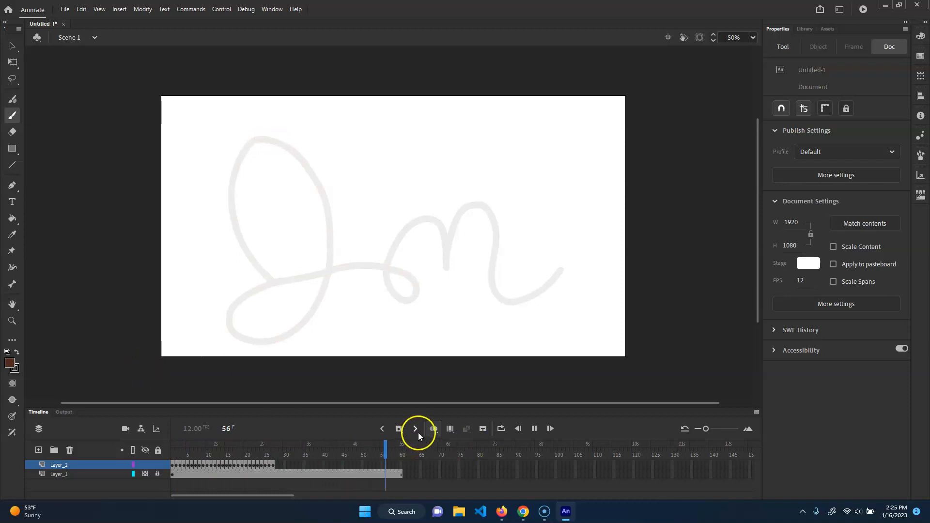
{"action": "left_click", "coordinate": [145, 474]}
{"action": "left_click_drag", "start_coordinate": [402, 449], "coordinate": [95, 414]}
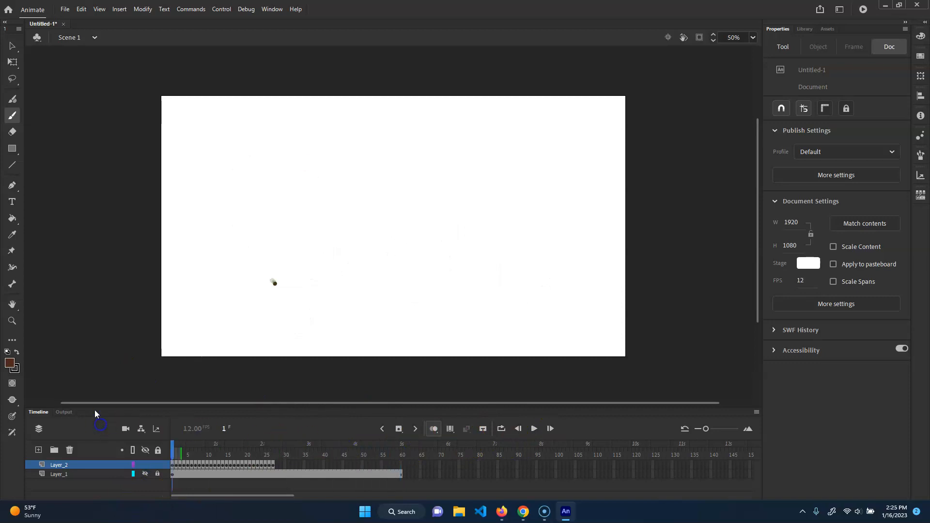
{"action": "key", "text": "Return"}
Turn off onion skinning and replay the animation on the timeline to check the dot's motion.
{"action": "left_click_drag", "start_coordinate": [261, 447], "coordinate": [199, 460]}
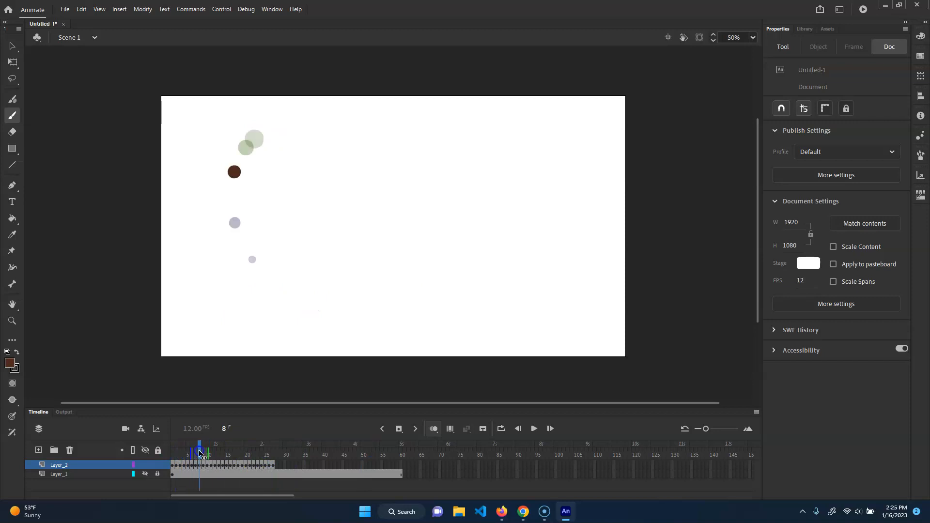
{"action": "left_click", "coordinate": [436, 433]}
{"action": "key", "text": "Return"}
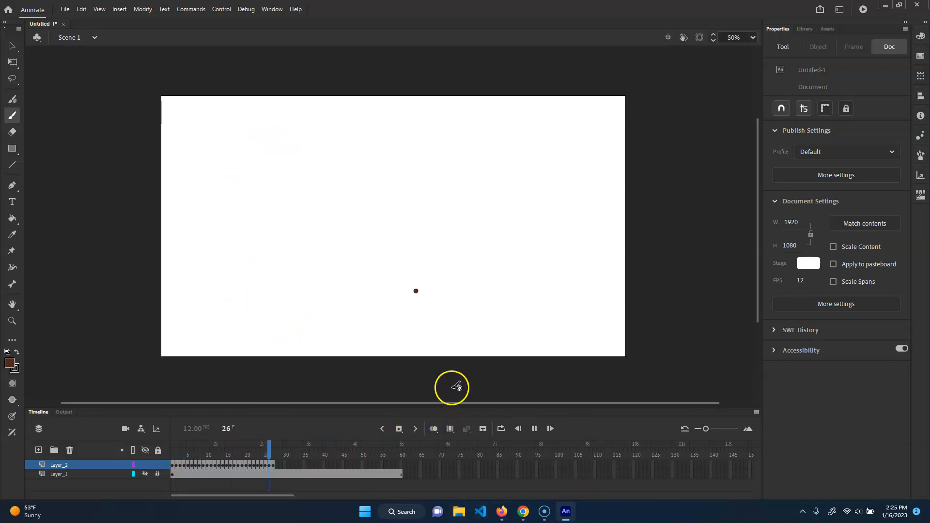
{"action": "left_click_drag", "start_coordinate": [289, 453], "coordinate": [143, 393]}
{"action": "key", "text": "Return"}
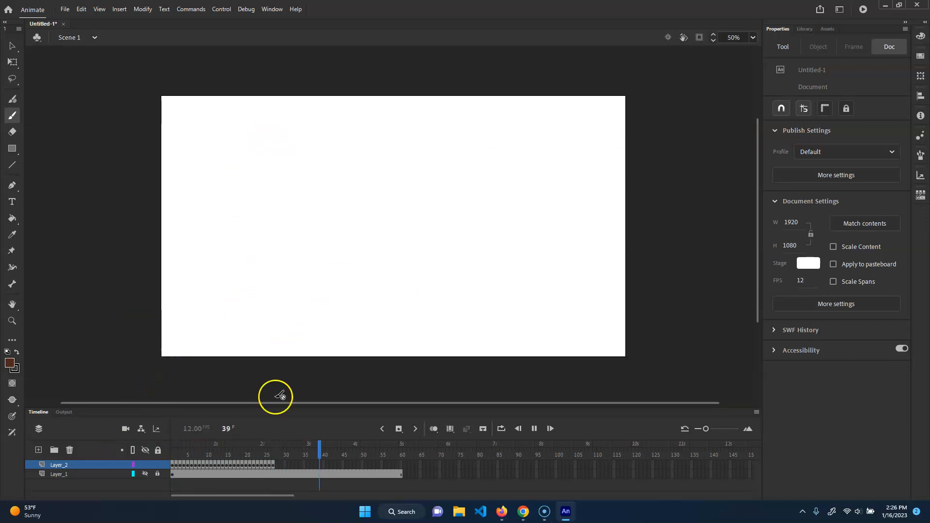
{"action": "left_click", "coordinate": [432, 429]}
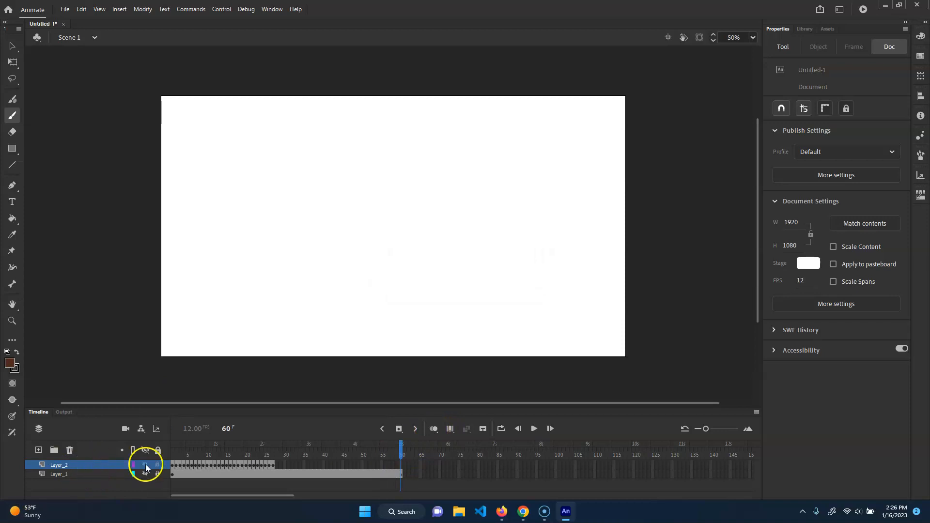
{"action": "left_click_drag", "start_coordinate": [386, 446], "coordinate": [296, 445]}
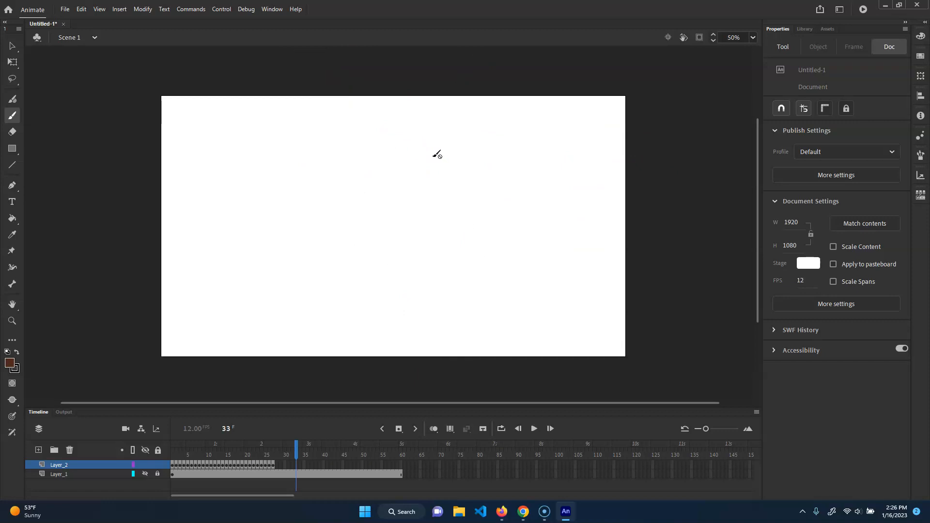
Add a new layer above Layer_2 and return the playhead to frame 1.
{"action": "left_click", "coordinate": [39, 449]}
{"action": "left_click", "coordinate": [241, 455]}
{"action": "mouse_move", "coordinate": [218, 456]}
{"action": "left_mouse_down"}
{"action": "mouse_move", "coordinate": [181, 460]}
{"action": "mouse_move", "coordinate": [377, 455]}
{"action": "mouse_move", "coordinate": [147, 446]}
{"action": "left_mouse_up"}
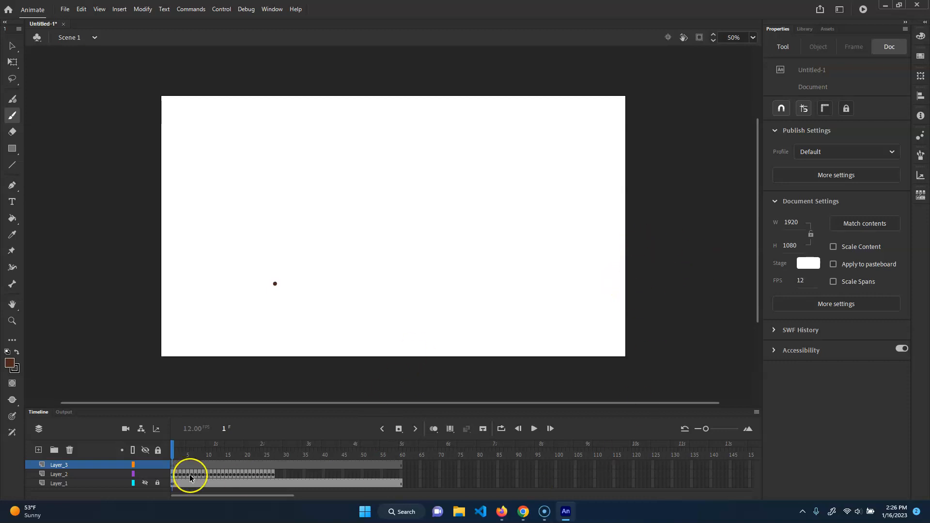
Test the movie in a preview window, close it, and make Layer_1 visible again.
{"action": "left_click", "coordinate": [59, 483]}
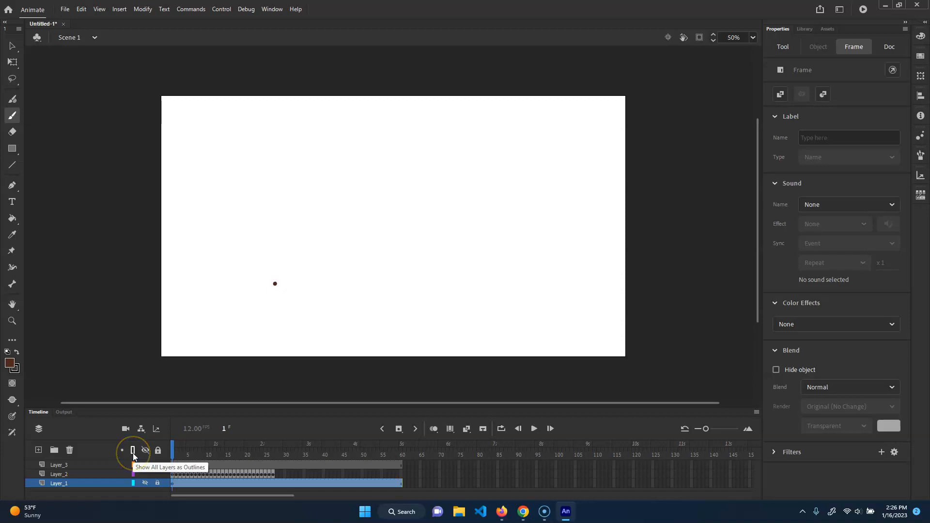
{"action": "key", "text": "ctrl+Return"}
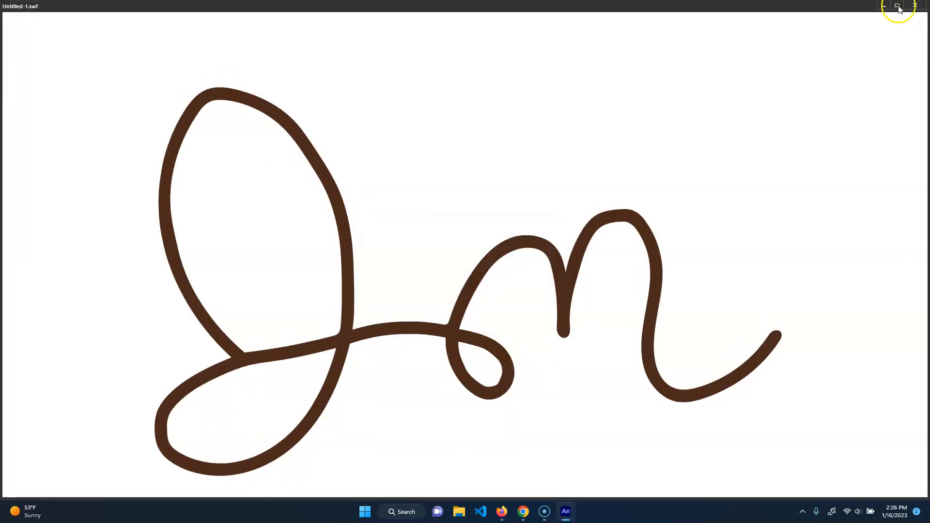
{"action": "left_click", "coordinate": [915, 6]}
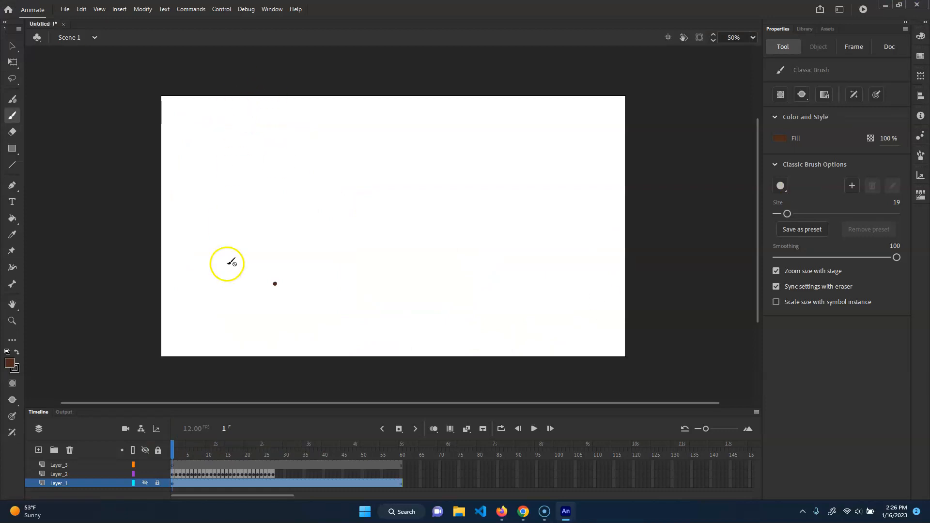
{"action": "left_click", "coordinate": [145, 483]}
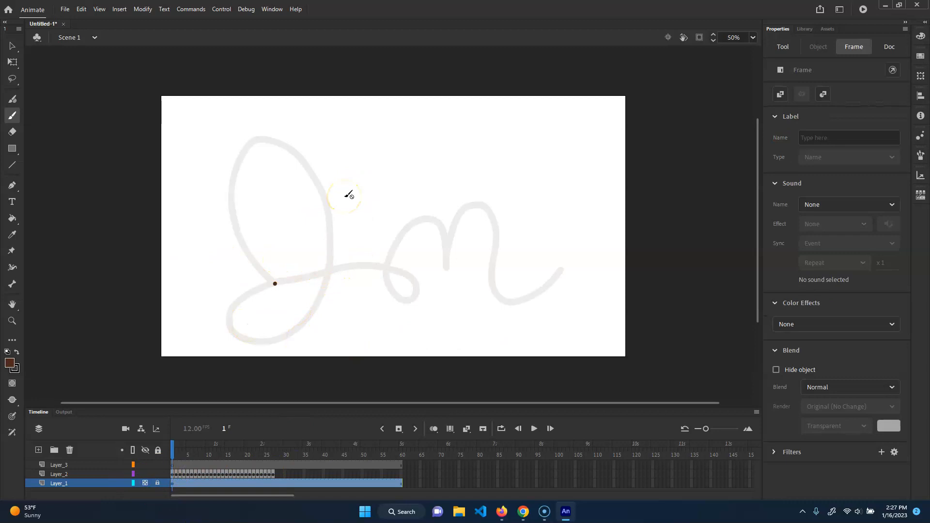
Run Test Movie with the In Animate option.
{"action": "left_click", "coordinate": [272, 9]}
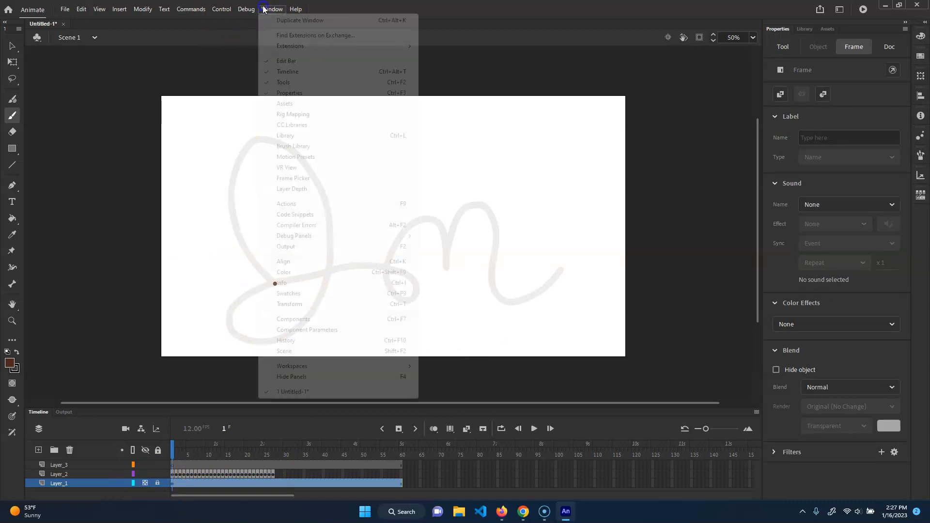
{"action": "mouse_move", "coordinate": [221, 8]}
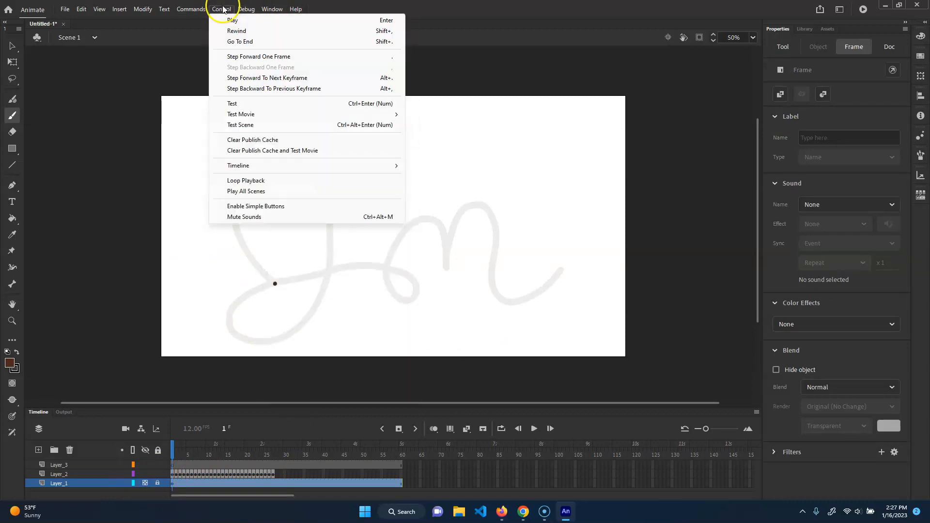
{"action": "mouse_move", "coordinate": [269, 118]}
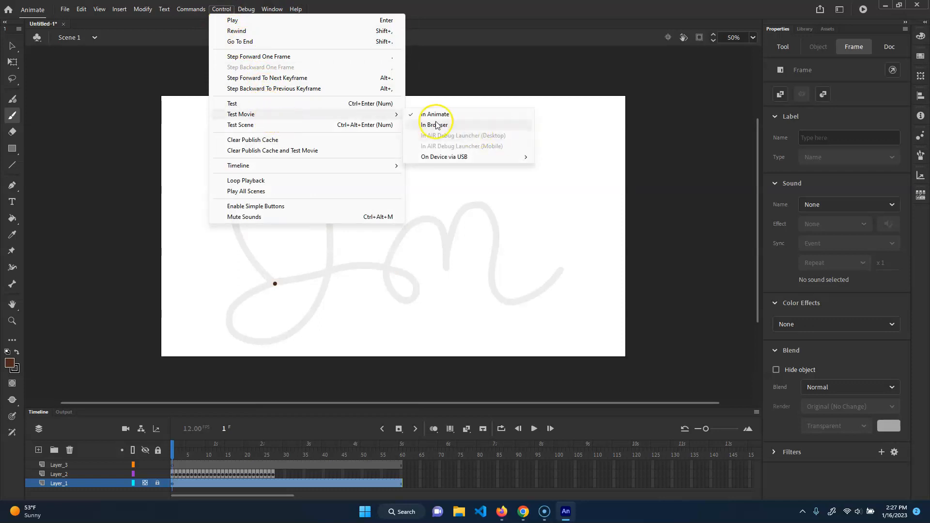
{"action": "left_click", "coordinate": [465, 115]}
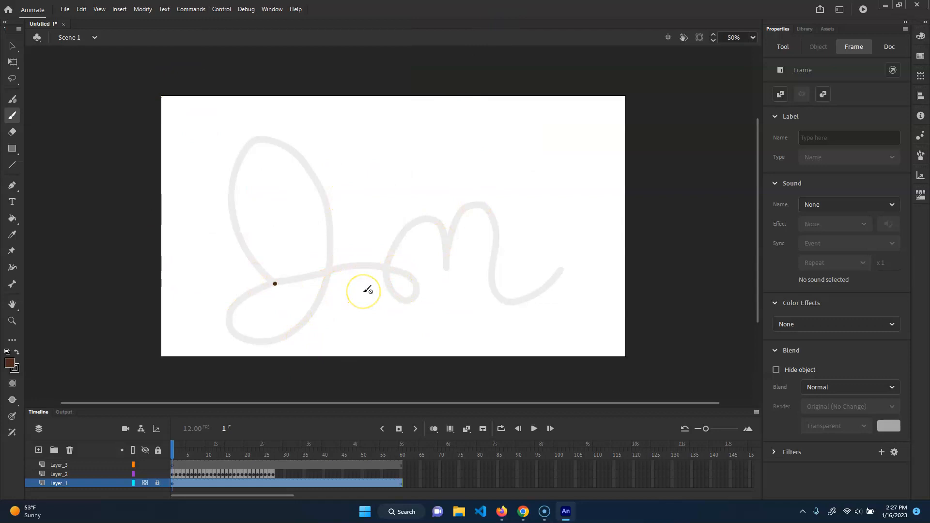
{"action": "left_click", "coordinate": [64, 9]}
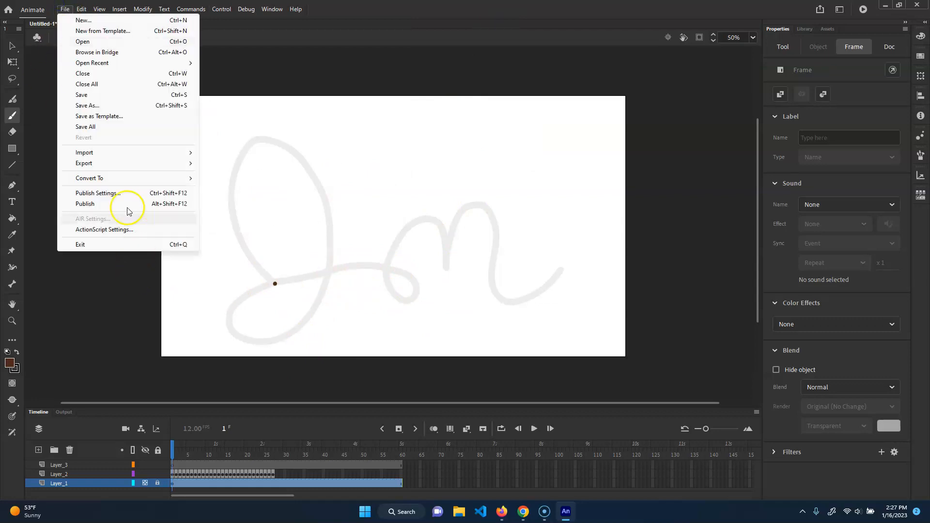
{"action": "mouse_move", "coordinate": [120, 164]}
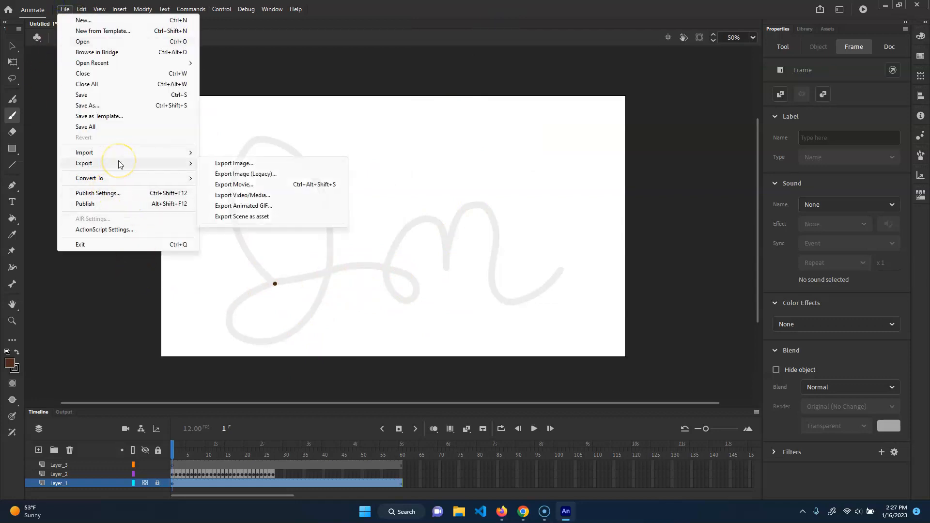
{"action": "left_click", "coordinate": [294, 197]}
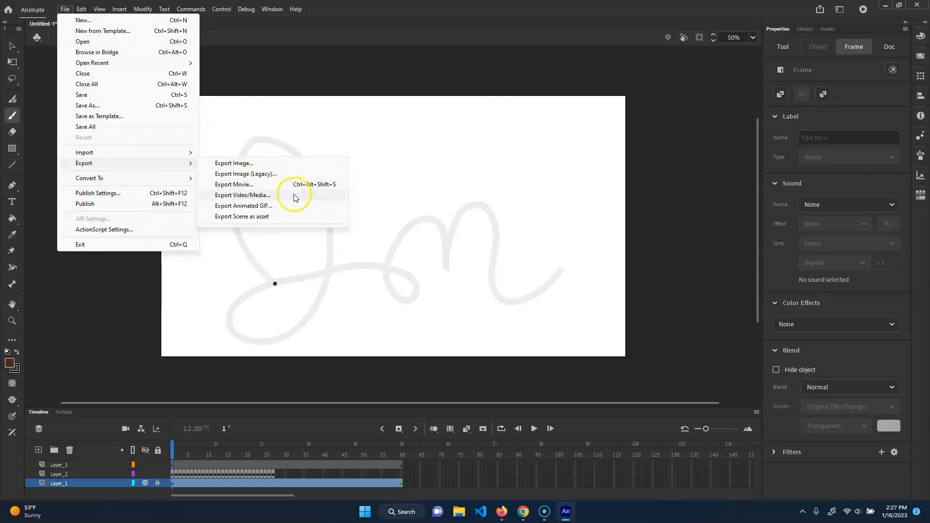
{"action": "left_click", "coordinate": [277, 199]}
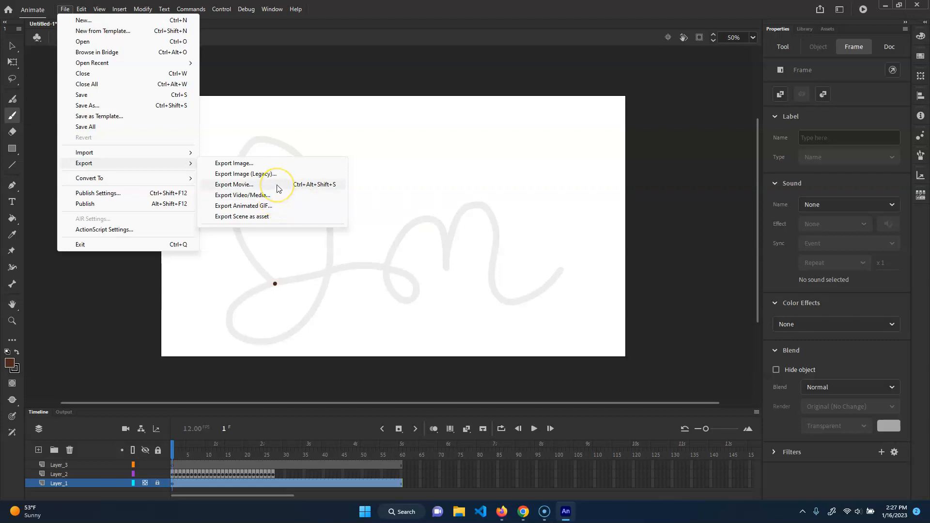
{"action": "left_click", "coordinate": [279, 189]}
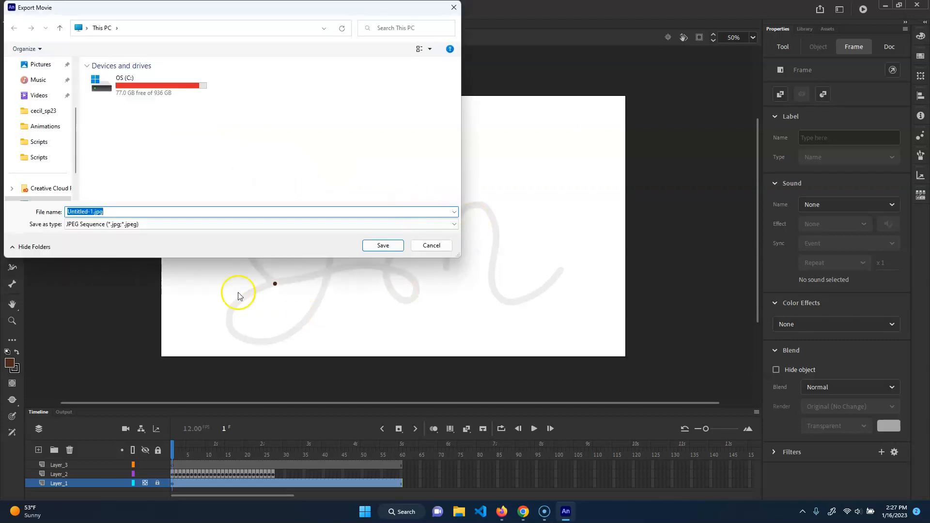
{"action": "left_click", "coordinate": [432, 246]}
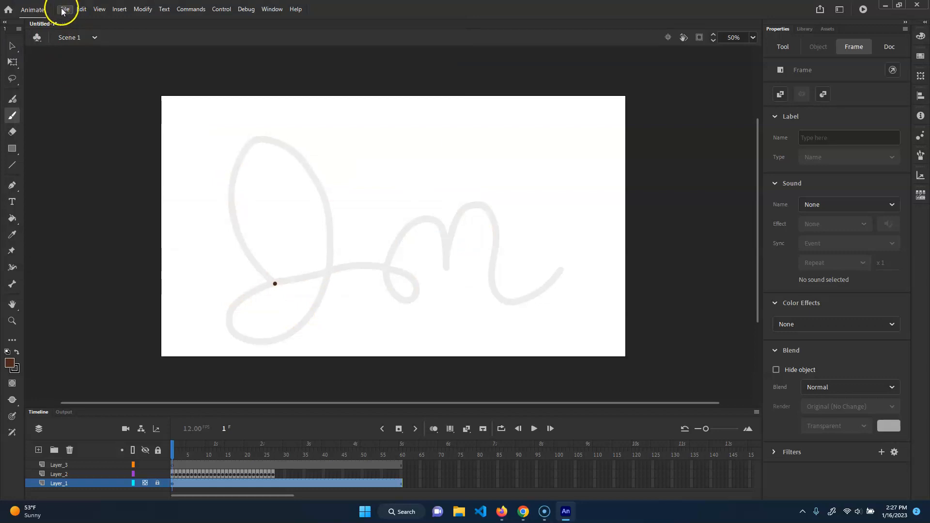
Export the entire movie as a 1920 by 1080 H.264 video named Untitled-1 on the Desktop, starting the Media Encoder render queue immediately.
{"action": "left_click", "coordinate": [64, 9]}
{"action": "mouse_move", "coordinate": [155, 163]}
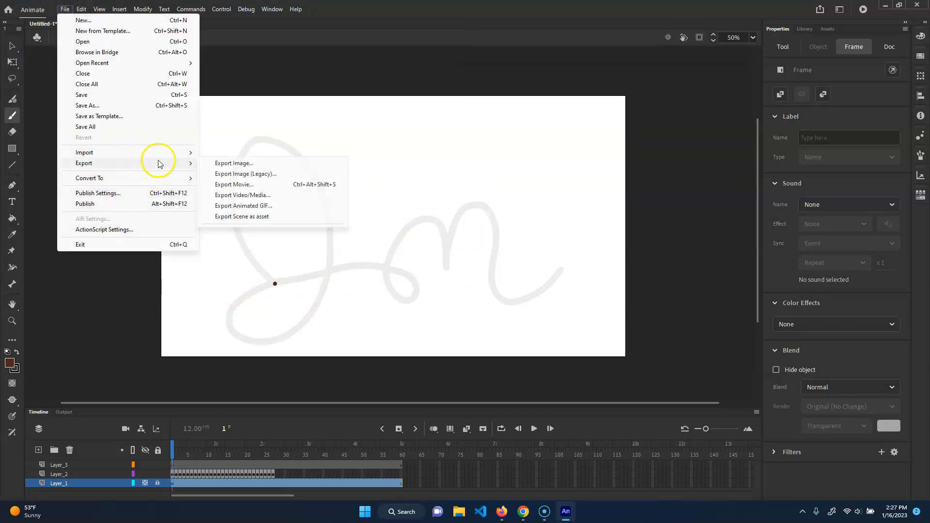
{"action": "left_click", "coordinate": [308, 198]}
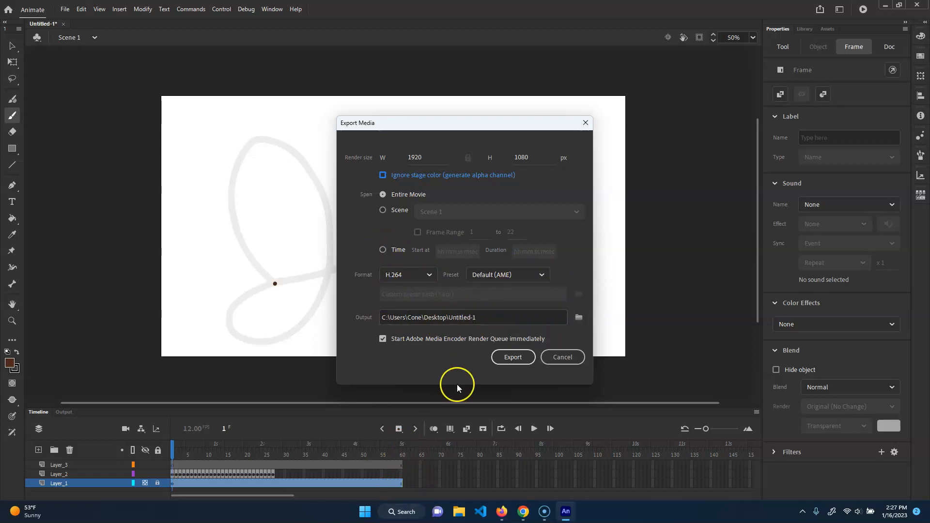
{"action": "left_click", "coordinate": [517, 358]}
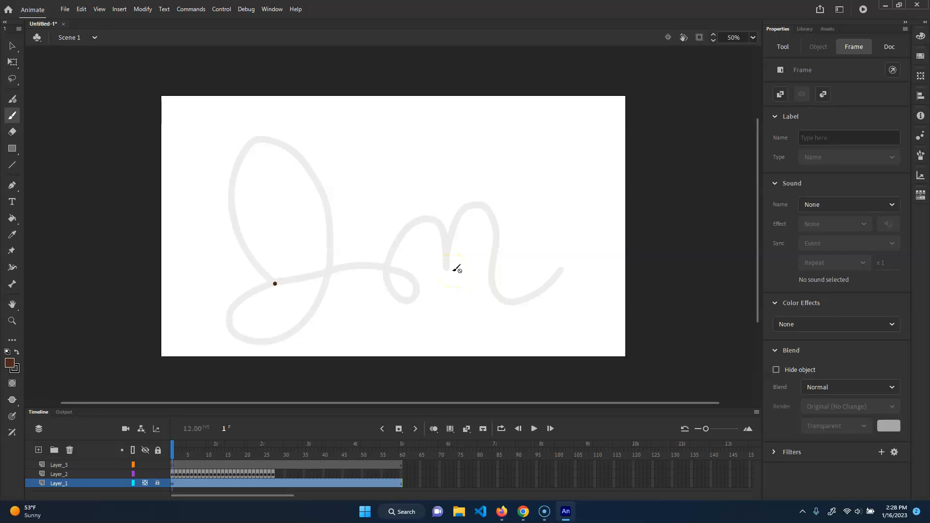
Open the encoded file's folder from Adobe Media Encoder, play Untitled-1.mp4 to check it, and close the player.
{"action": "left_click", "coordinate": [885, 5]}
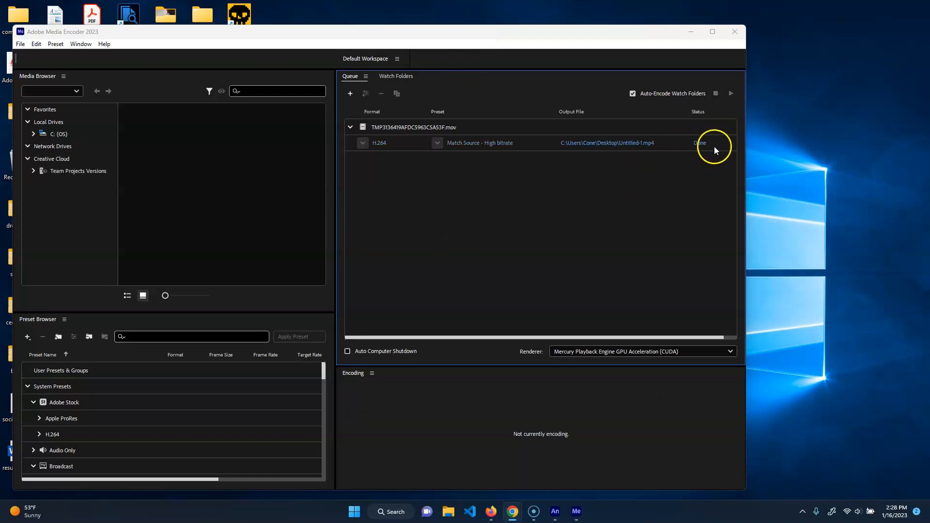
{"action": "left_click", "coordinate": [556, 279]}
{"action": "left_click", "coordinate": [601, 143]}
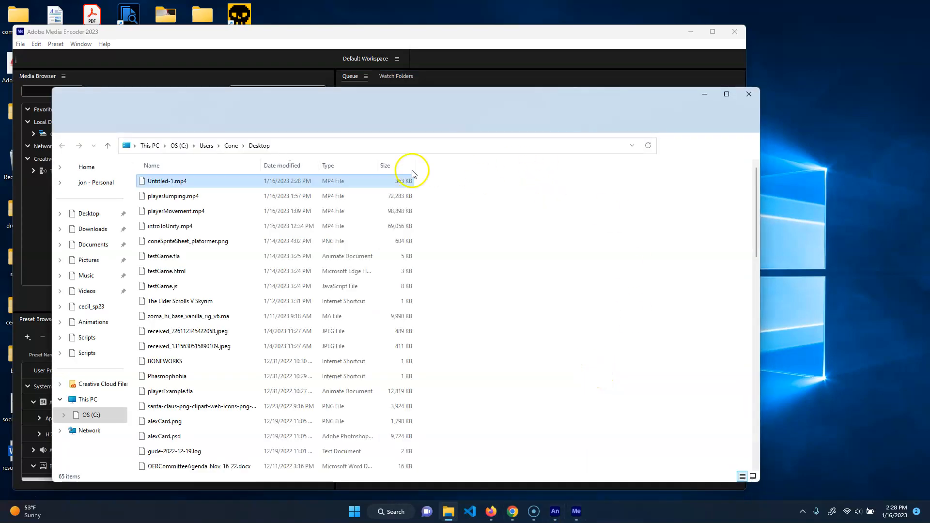
{"action": "double_click", "coordinate": [410, 175]}
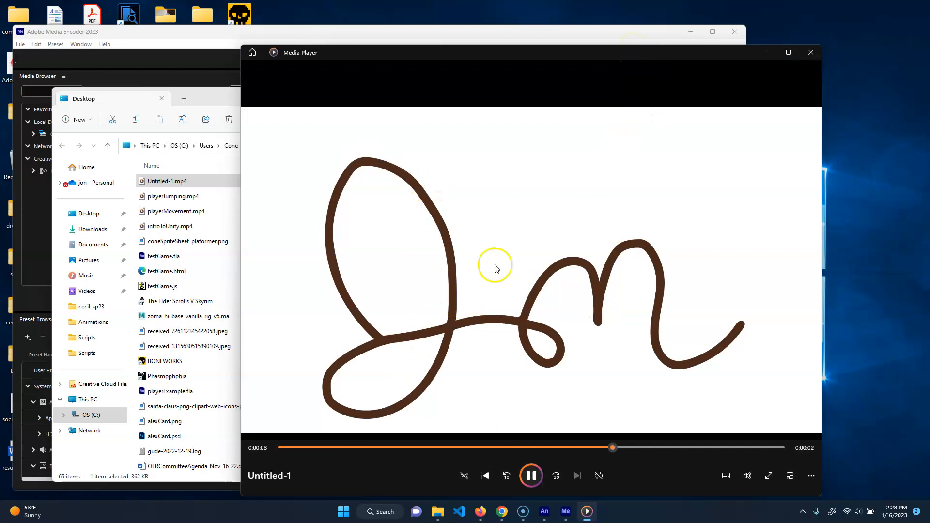
{"action": "left_click", "coordinate": [811, 52]}
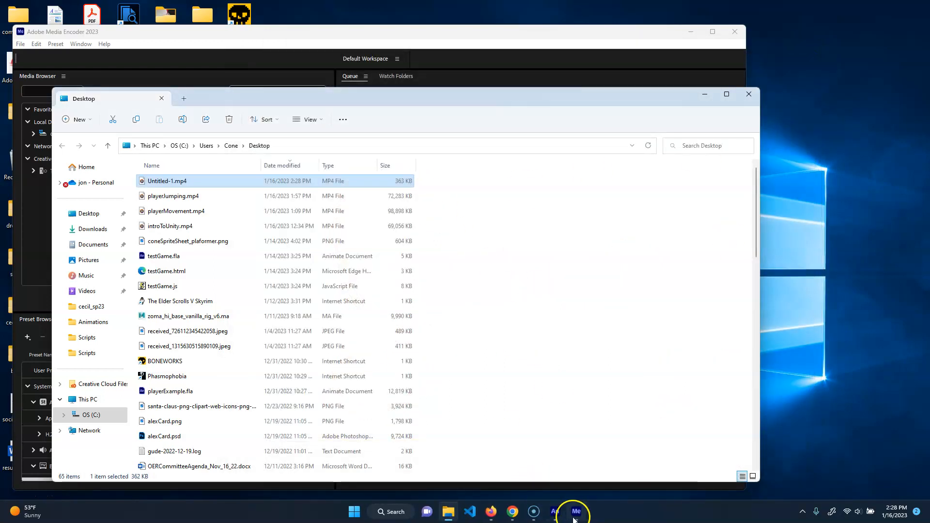
Return to Adobe Animate and delete the guide drawing's Layer_1.
{"action": "left_click", "coordinate": [556, 511]}
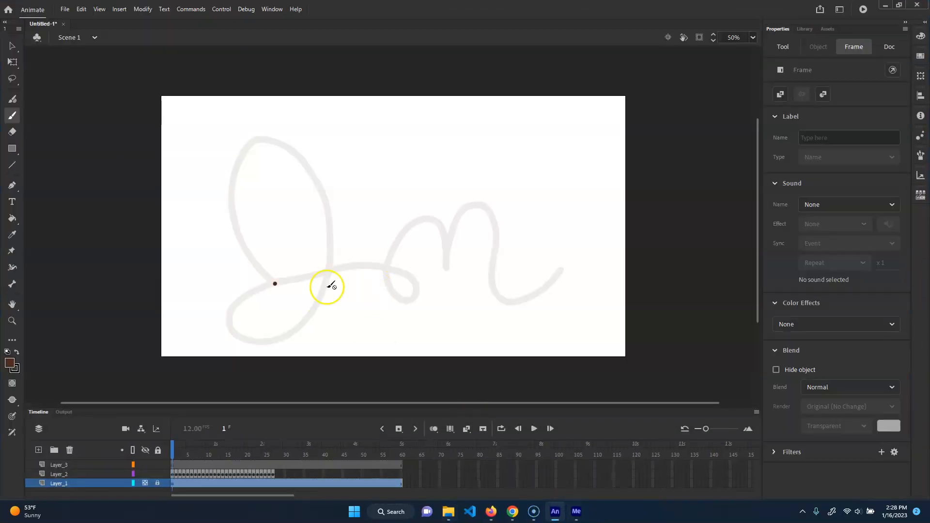
{"action": "right_click", "coordinate": [63, 484]}
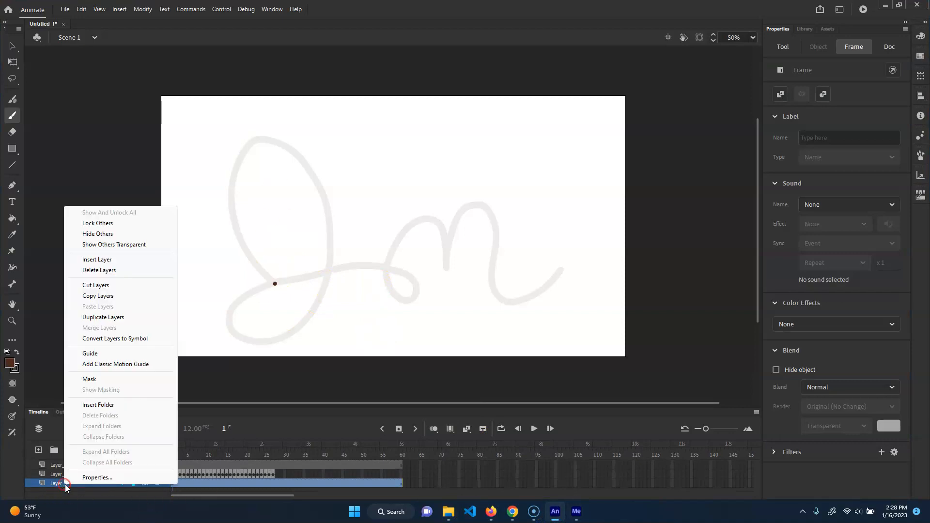
{"action": "left_click", "coordinate": [121, 270]}
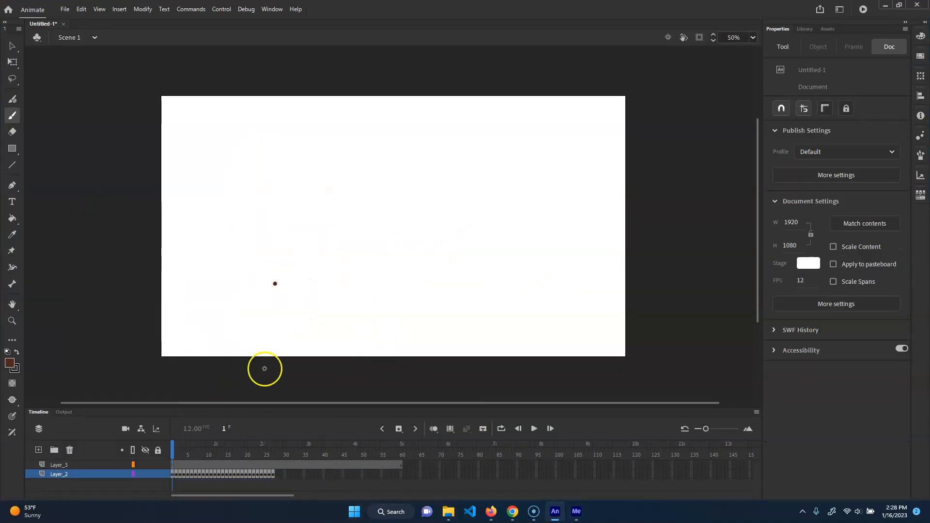
Look up the Export Video/Media command and switch to Adobe Media Encoder to review the H.264 job in the queue.
{"action": "left_click", "coordinate": [64, 11]}
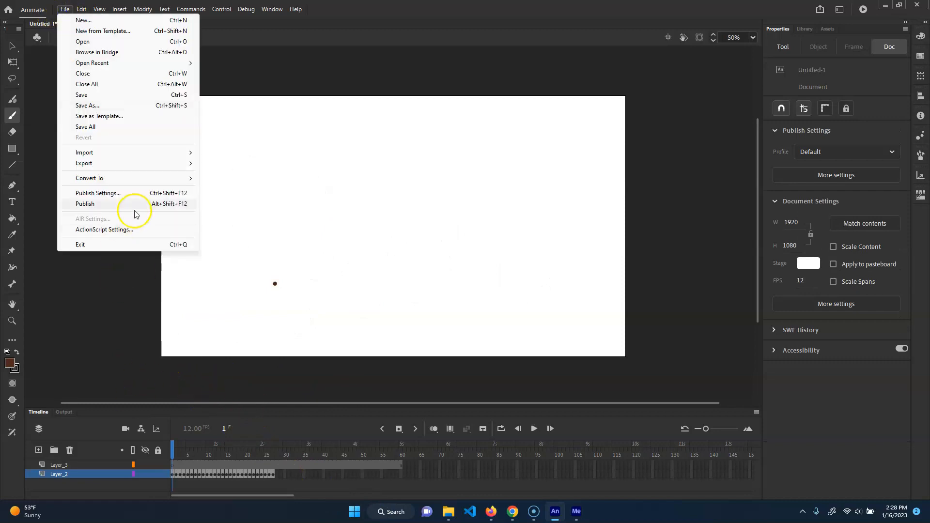
{"action": "mouse_move", "coordinate": [140, 164]}
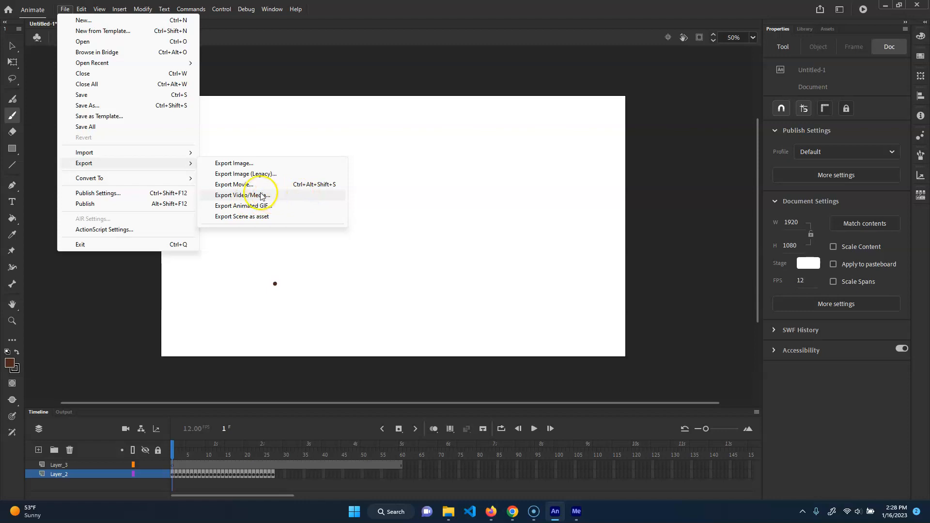
{"action": "left_click", "coordinate": [576, 511]}
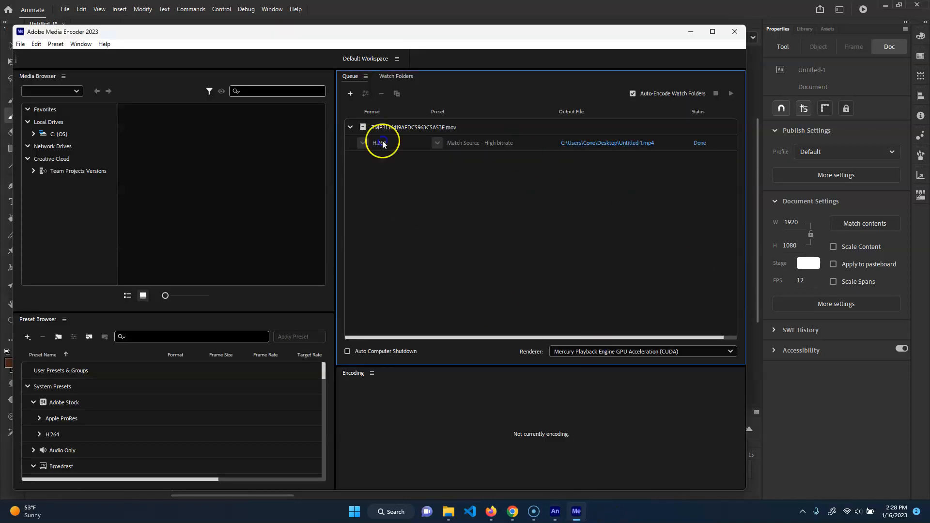